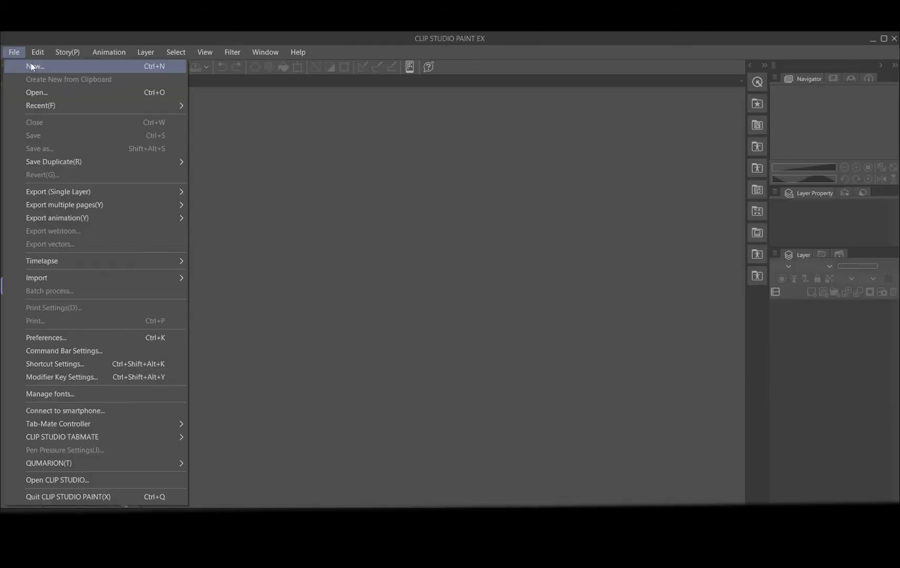
Create a new animation document with the overflow frame scaled to 8 in width and 1.5 in height.
click(33, 66)
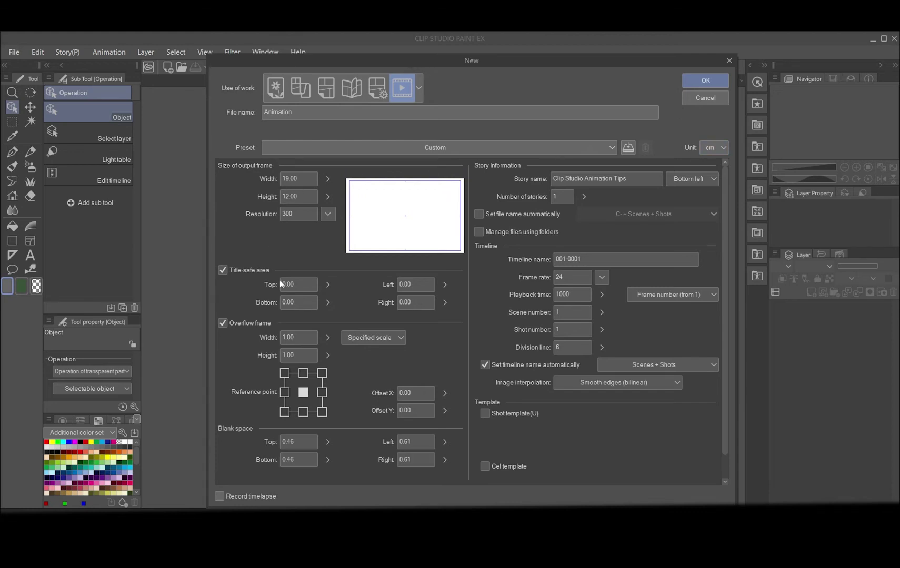
drag(297, 337, 273, 339)
text(8)
key(Tab)
text(1.5)
click(328, 355)
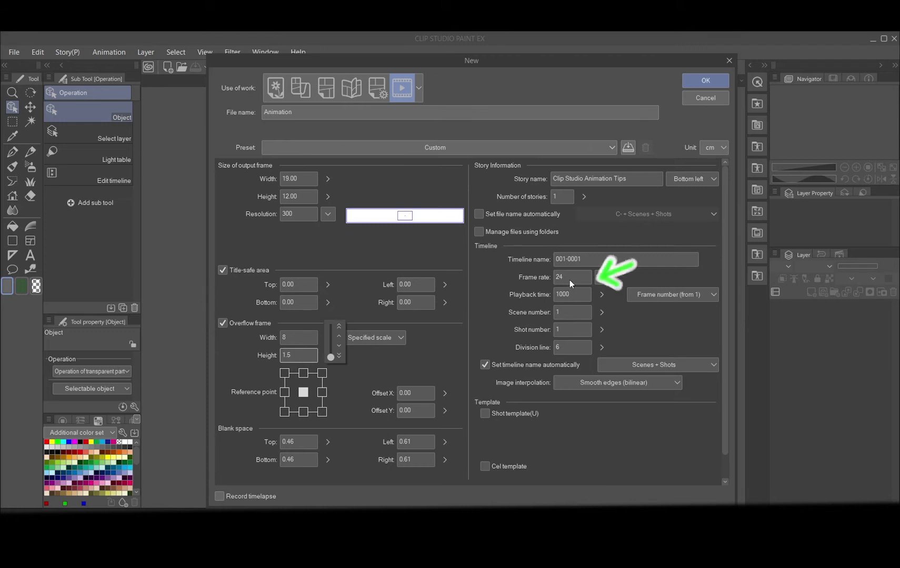
click(705, 80)
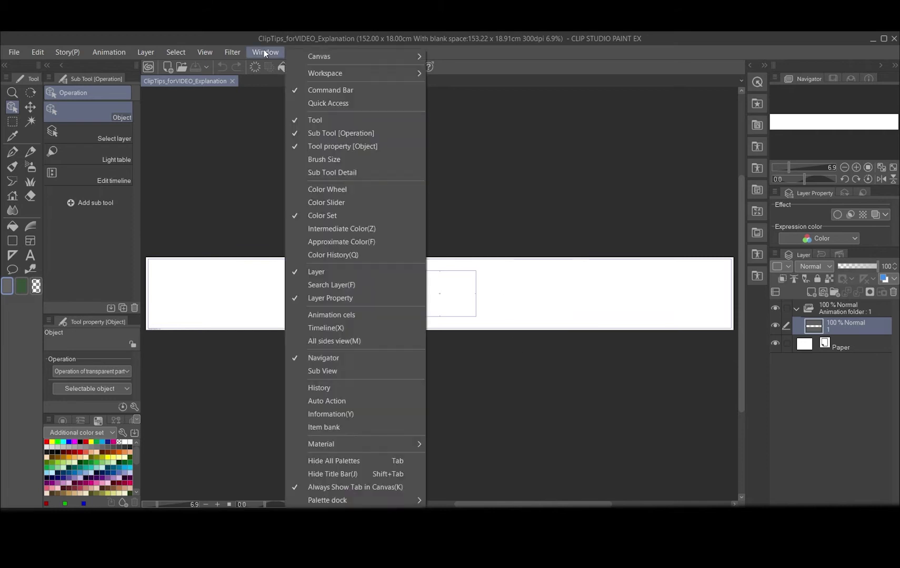
Show the timeline and import the image Sky.png into the existing animation folder.
click(326, 327)
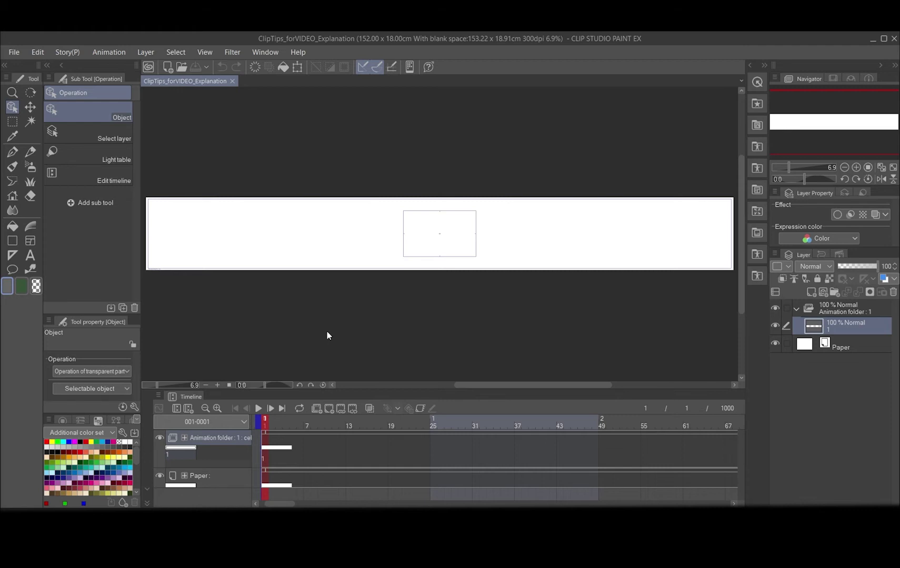
click(14, 52)
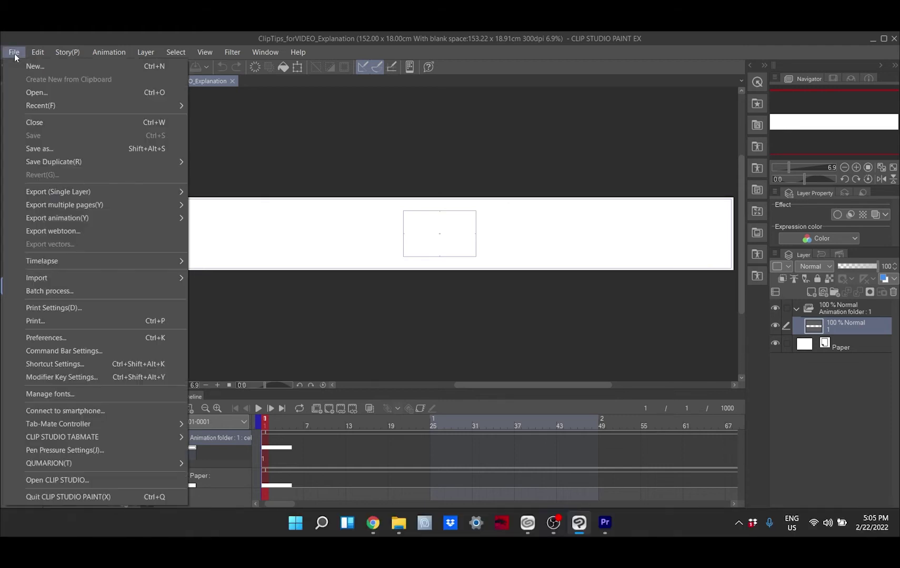
mouse_move(53, 278)
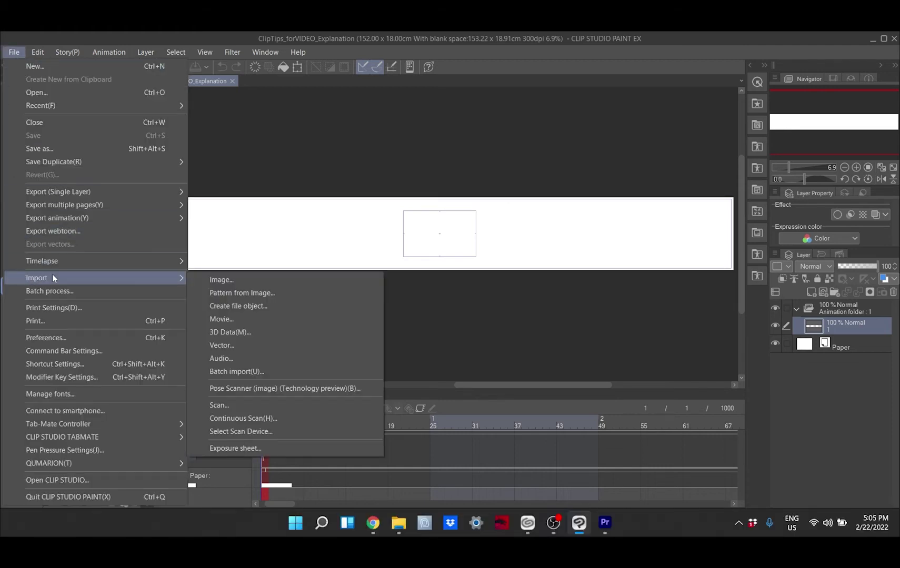
click(239, 280)
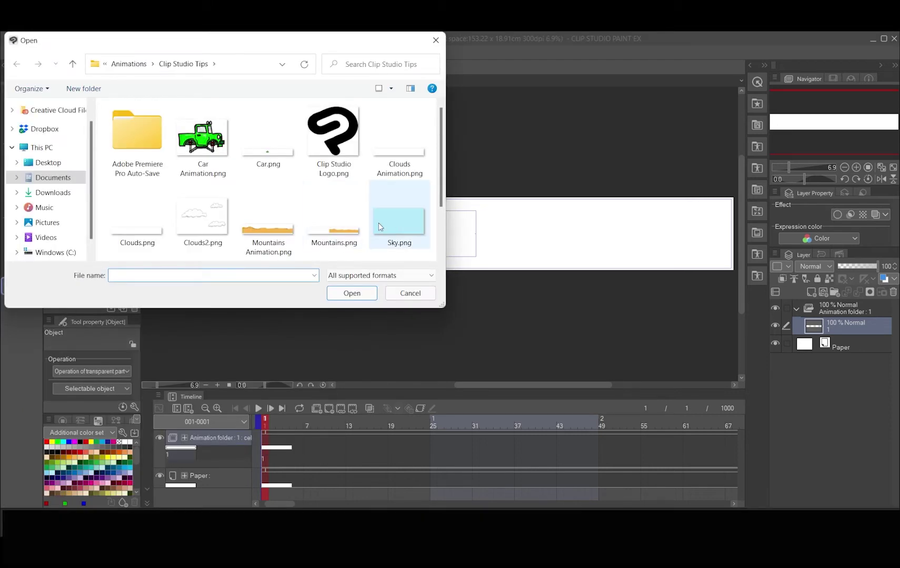
click(395, 223)
click(334, 295)
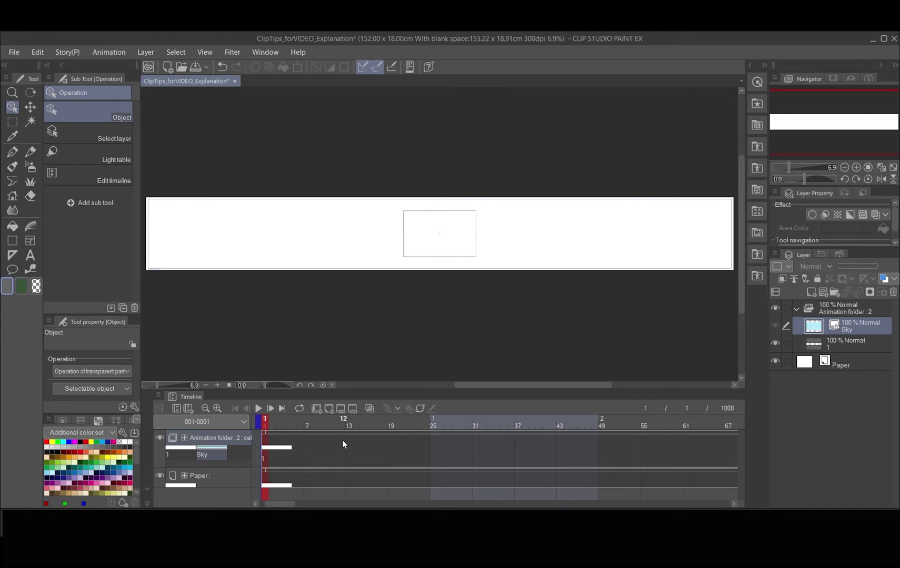
Assign the Sky layer as the cel at frame 1 of the animation folder.
click(341, 412)
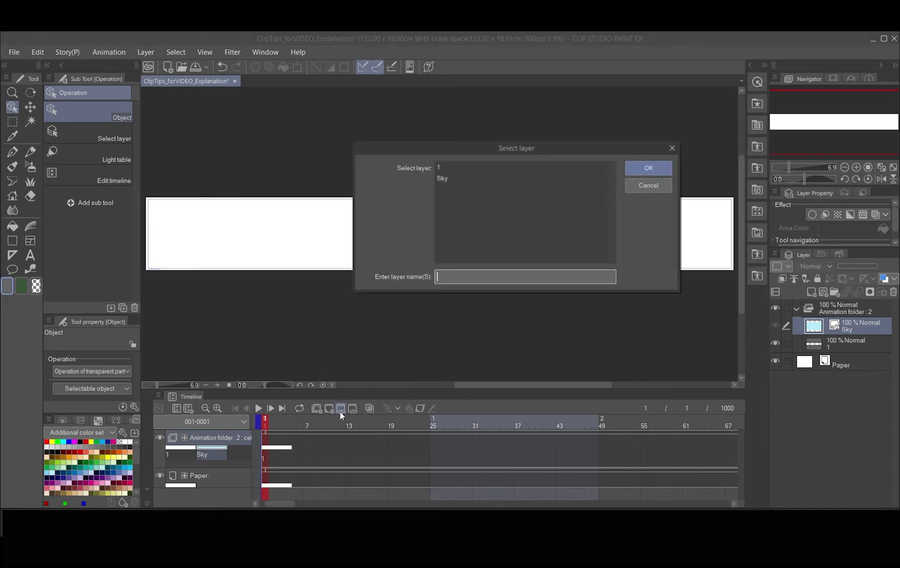
click(443, 178)
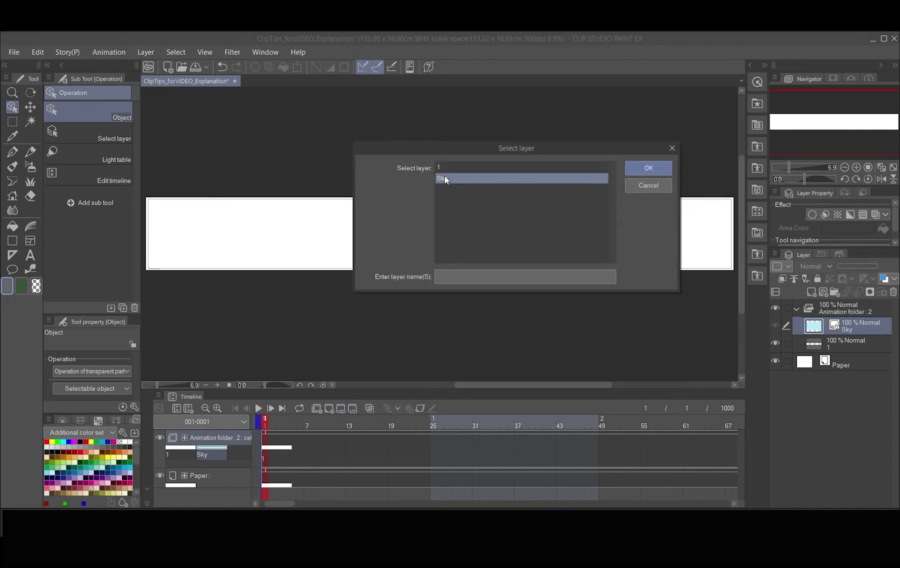
click(643, 169)
Enlarge the sky image around its centre until it extends past the output frame on all sides.
key(m)
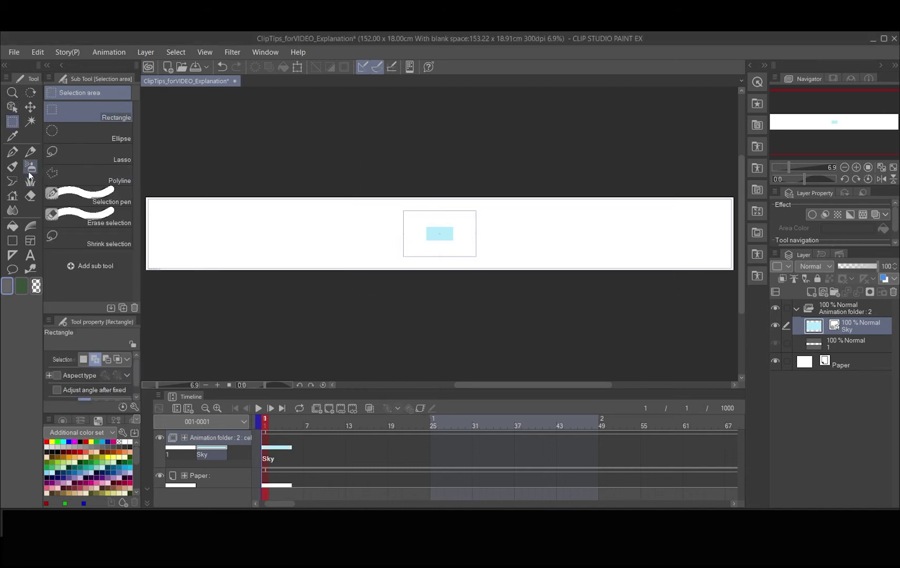
click(12, 107)
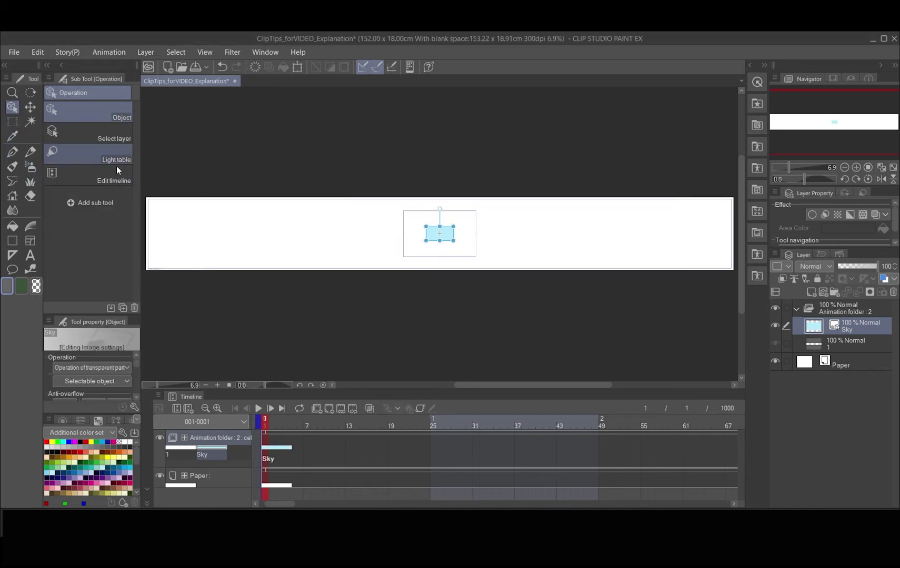
drag(426, 227, 387, 207)
drag(453, 240, 492, 260)
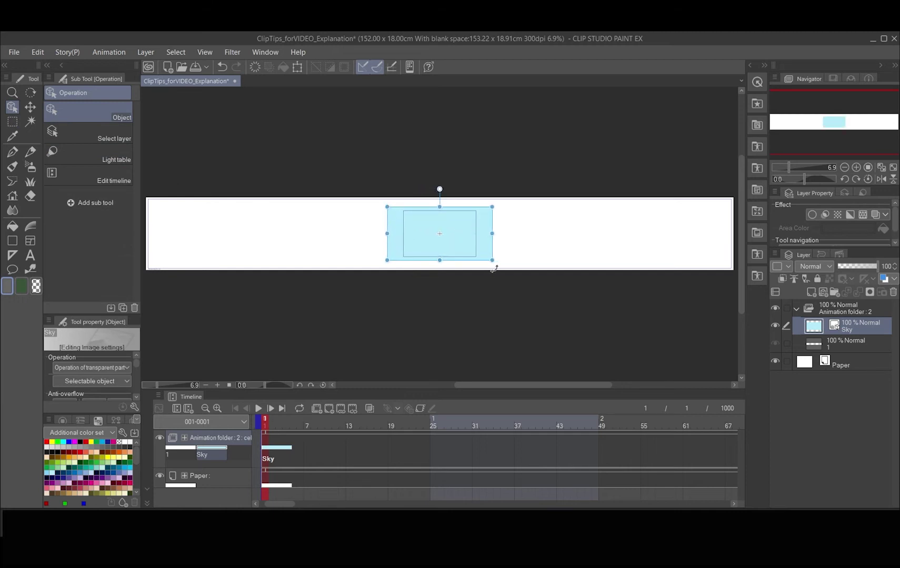
click(12, 122)
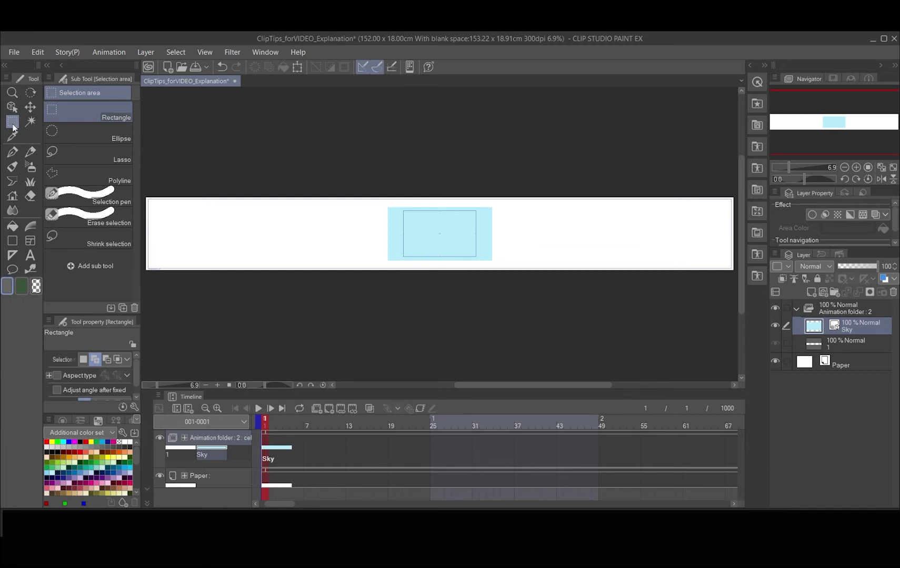
Collapse the animation folder holding the sky and rename it Static.
click(798, 311)
double_click(826, 310)
text(Static)
key(Return)
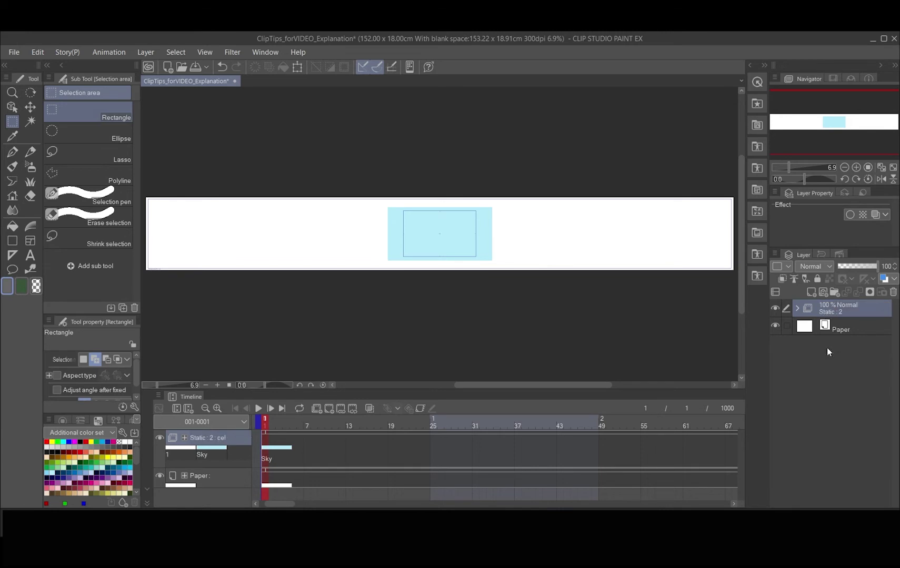
Add a new animation folder above Static and name it Mountain.
key(o)
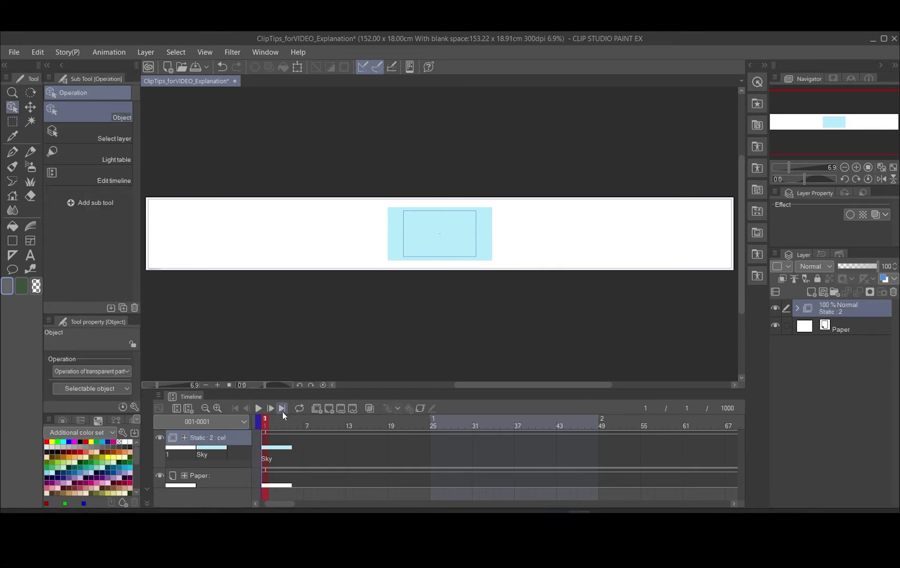
click(316, 409)
double_click(824, 311)
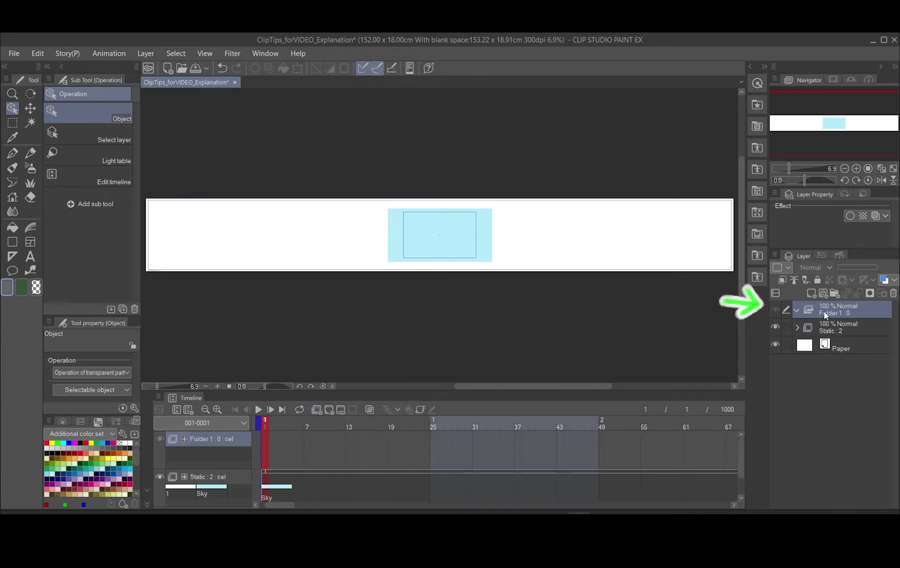
text(Mountain)
key(Return)
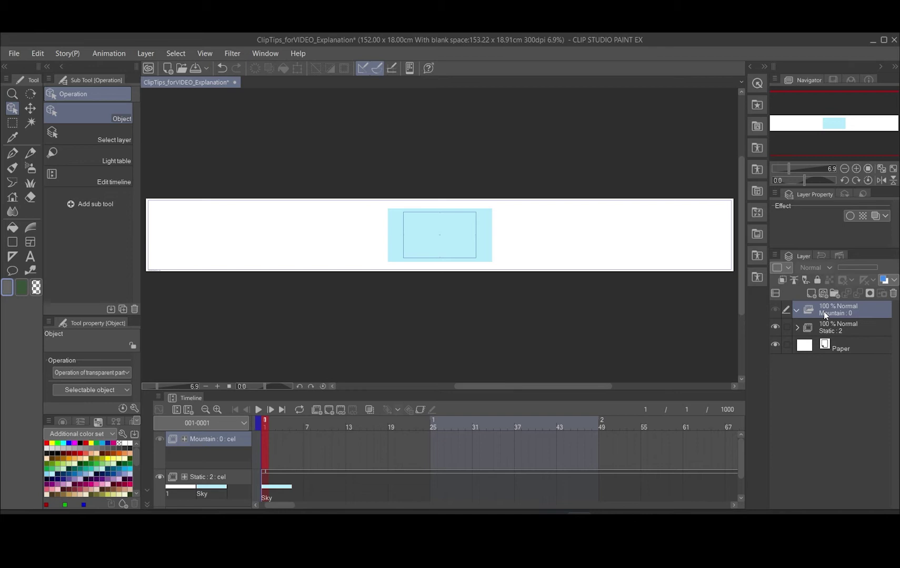
Add a layer folder inside Mountain and import Mountains Animation.png into it.
click(835, 293)
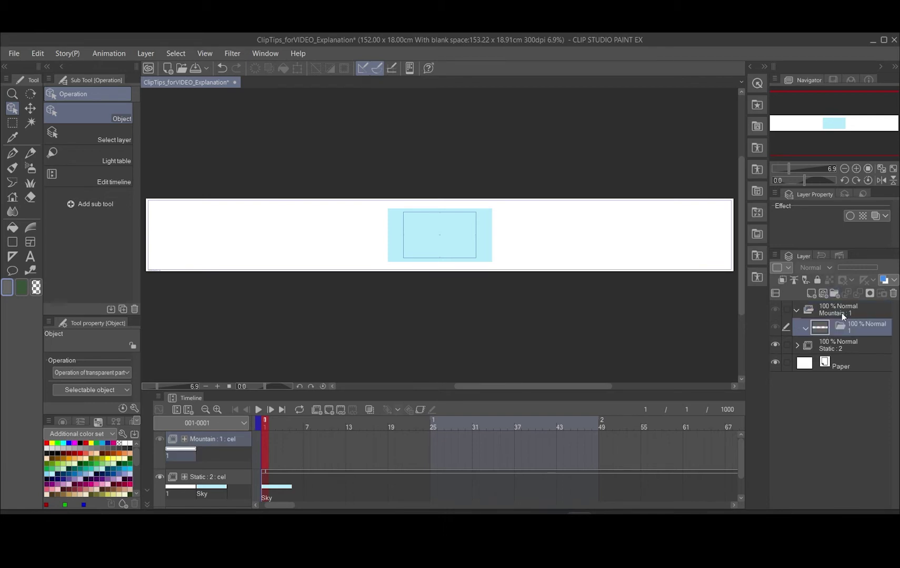
click(21, 52)
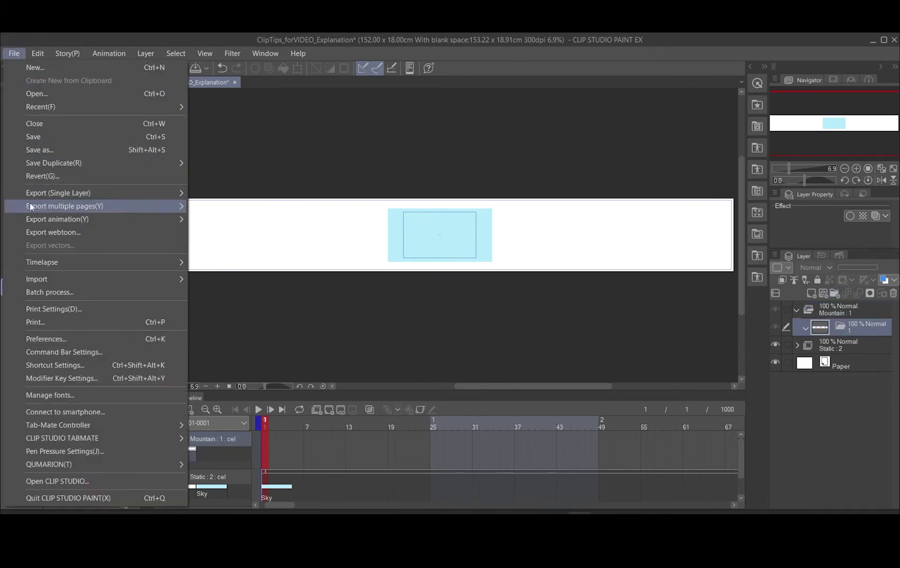
mouse_move(146, 281)
click(216, 279)
click(334, 218)
click(350, 293)
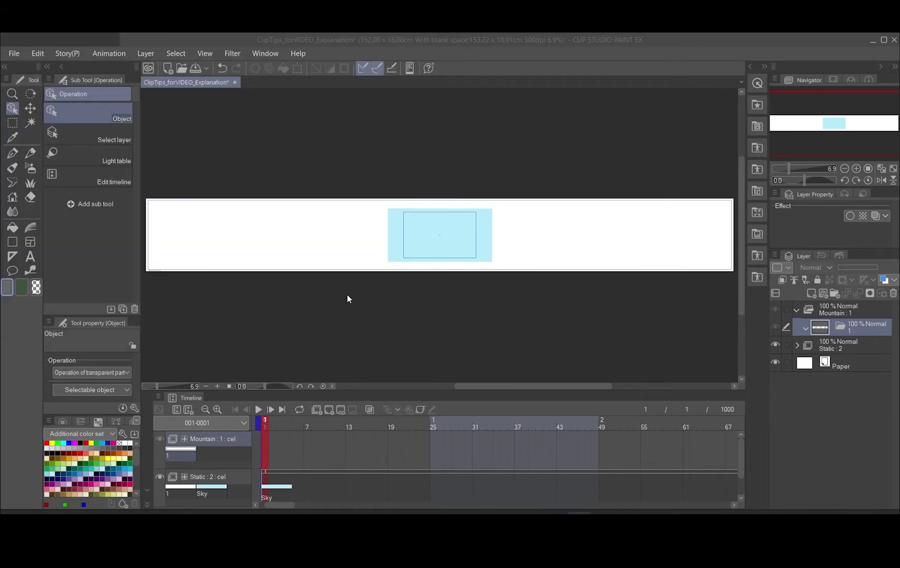
Assign layer folder 1 as the cel at frame 1 of the Mountain track.
click(265, 445)
click(329, 410)
click(447, 167)
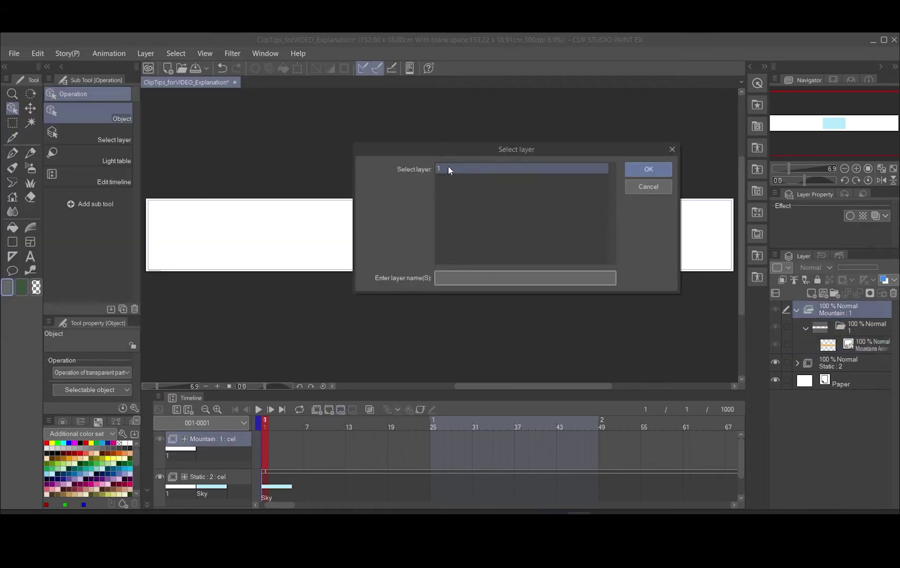
click(641, 173)
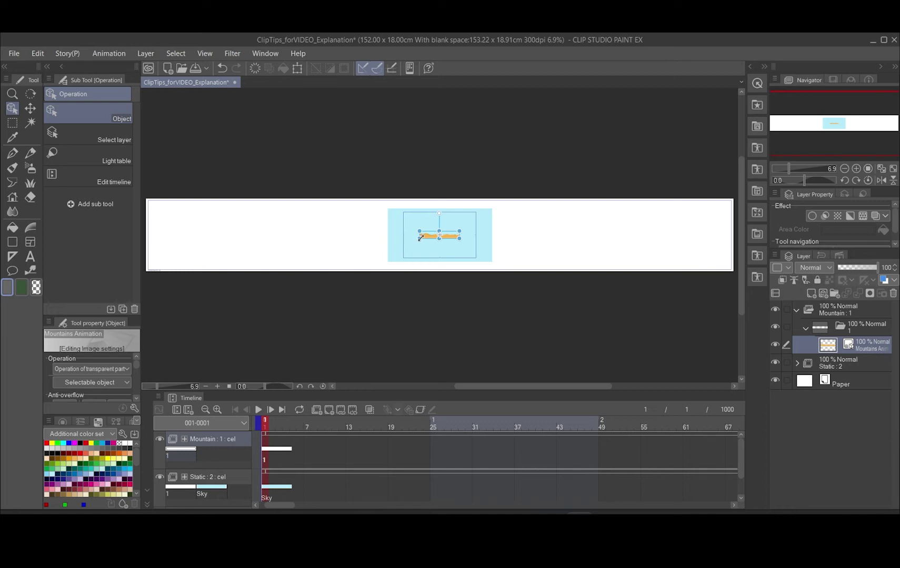
Enlarge the mountains image to about the canvas width and shift it right so its left end meets the output frame's left edge.
drag(420, 238, 151, 292)
drag(459, 231, 731, 177)
drag(303, 254, 550, 262)
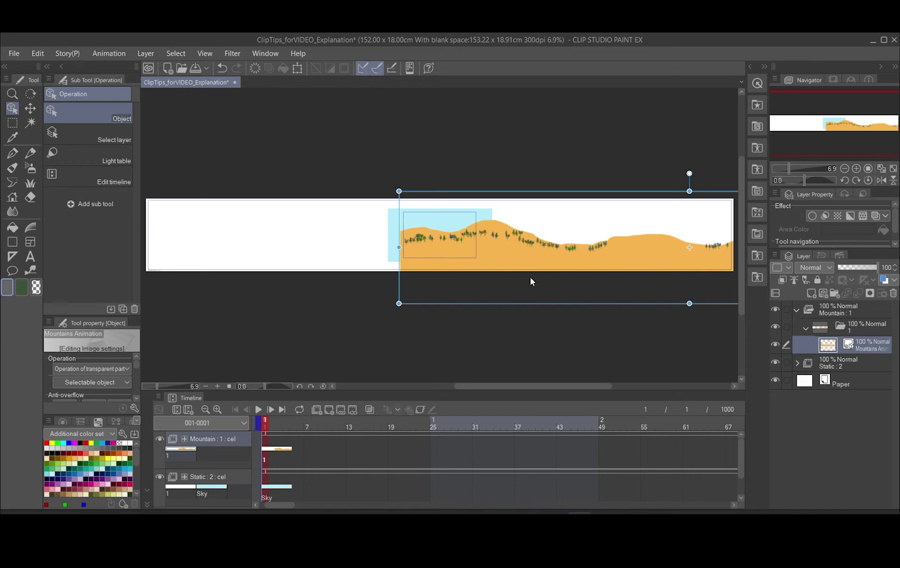
Enable keyframes on the Mountain folder and key it at frames 1 and 97, sliding left until the mountains' right end reaches the output frame.
click(420, 410)
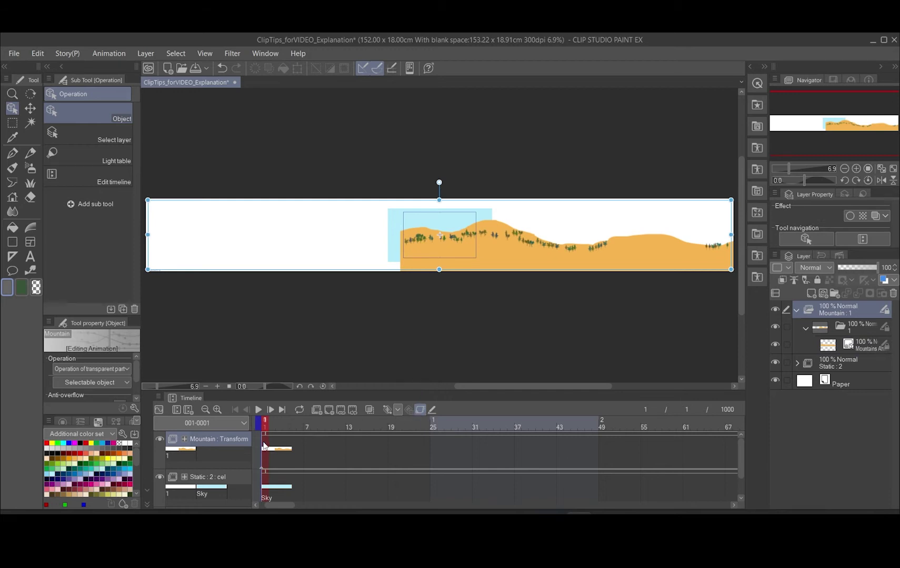
click(388, 410)
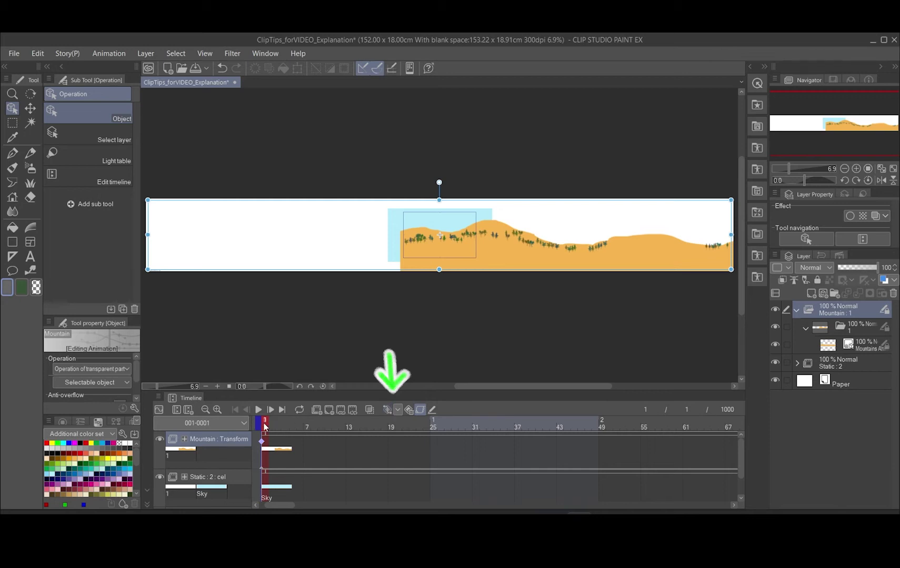
drag(265, 427, 704, 437)
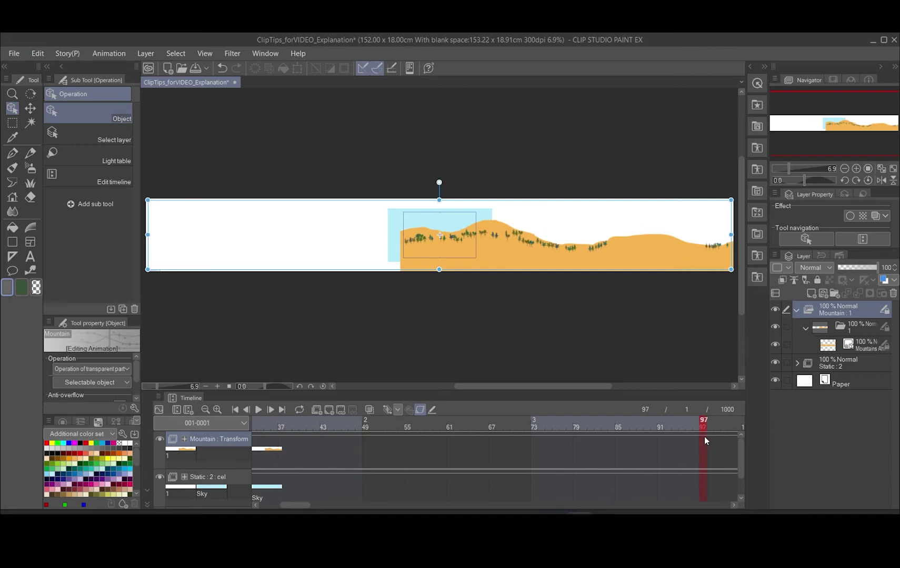
click(387, 411)
drag(679, 267, 226, 249)
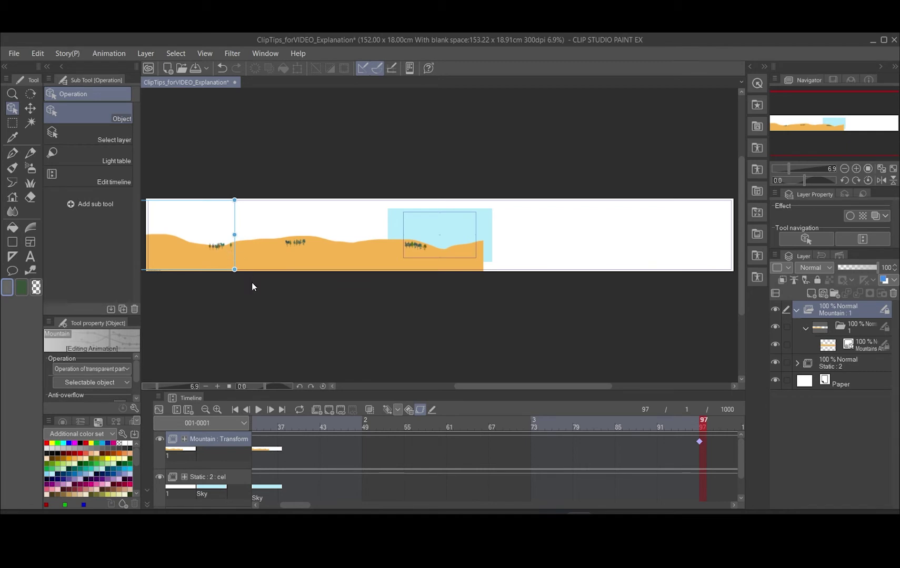
Play the animation from the first frame to check the mountains' movement.
click(236, 410)
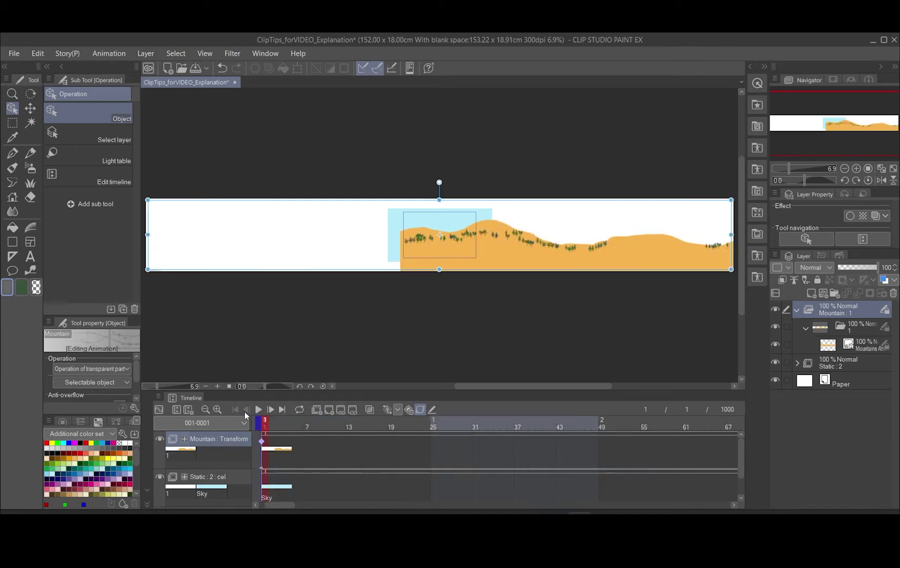
click(259, 410)
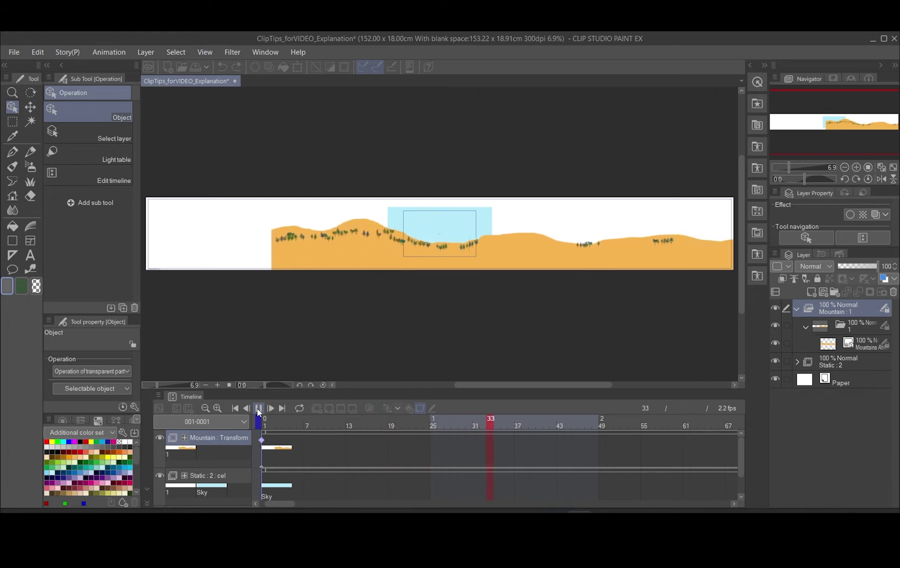
click(258, 410)
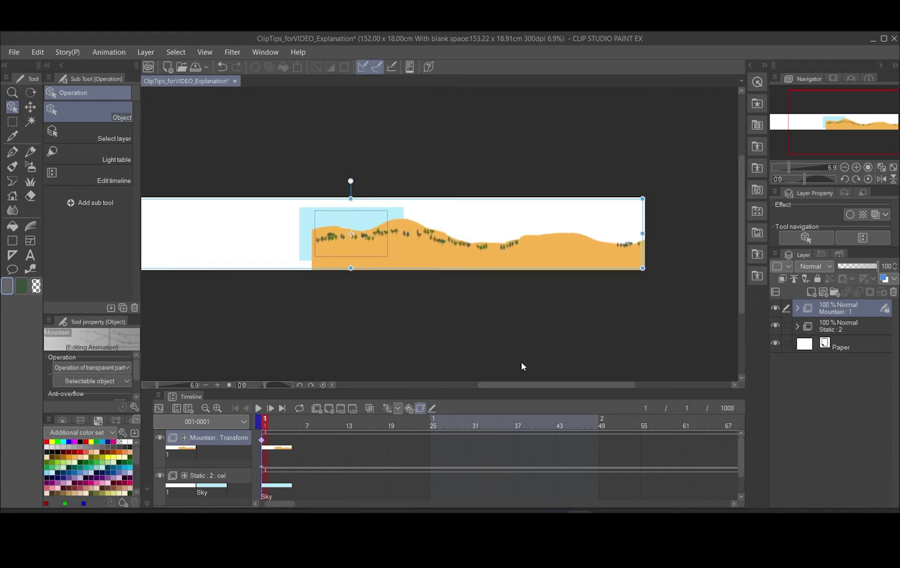
Create an animation folder named Trees above Mountain and add a layer folder inside it.
click(316, 409)
double_click(835, 312)
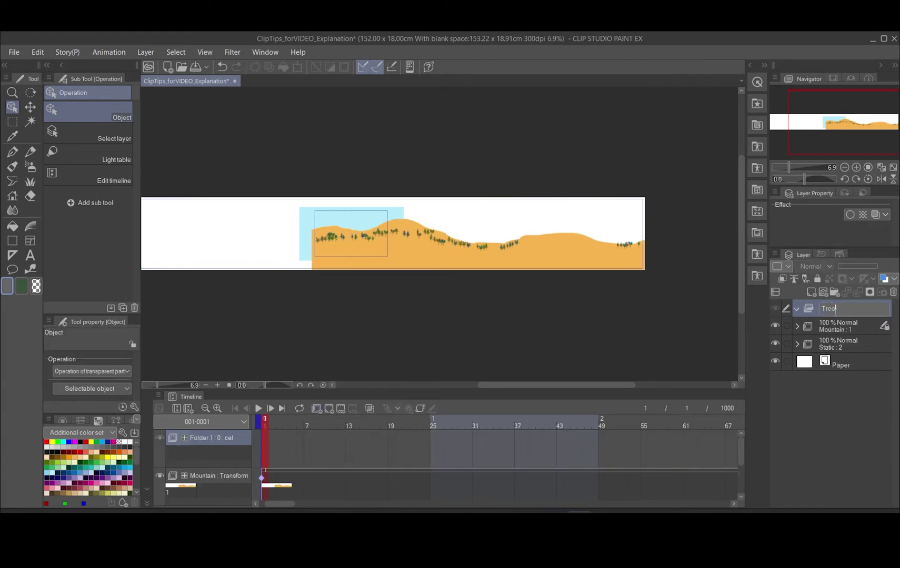
click(835, 293)
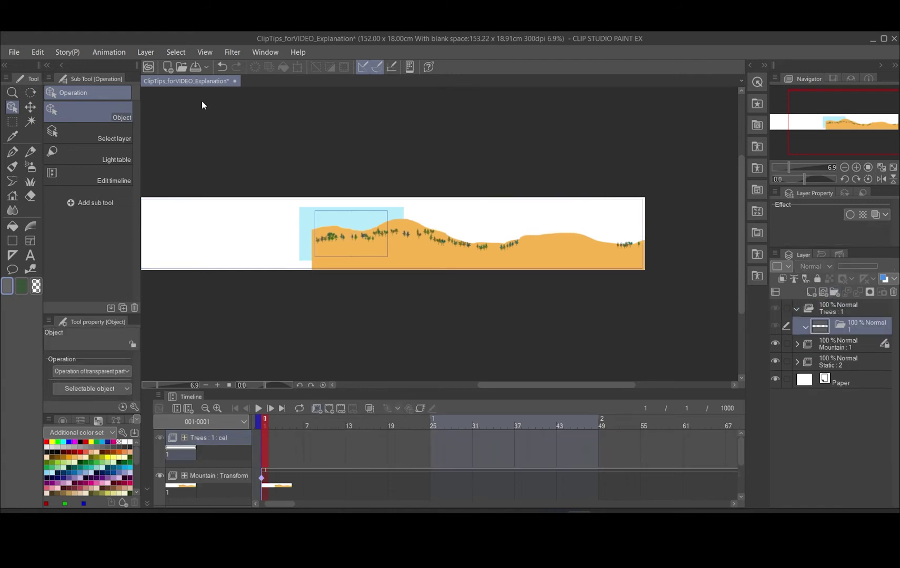
Import Trees and bumps Animation.png into the layer folder inside Trees.
click(15, 52)
mouse_move(48, 275)
click(220, 279)
scroll(251, 253, down, 2)
click(207, 243)
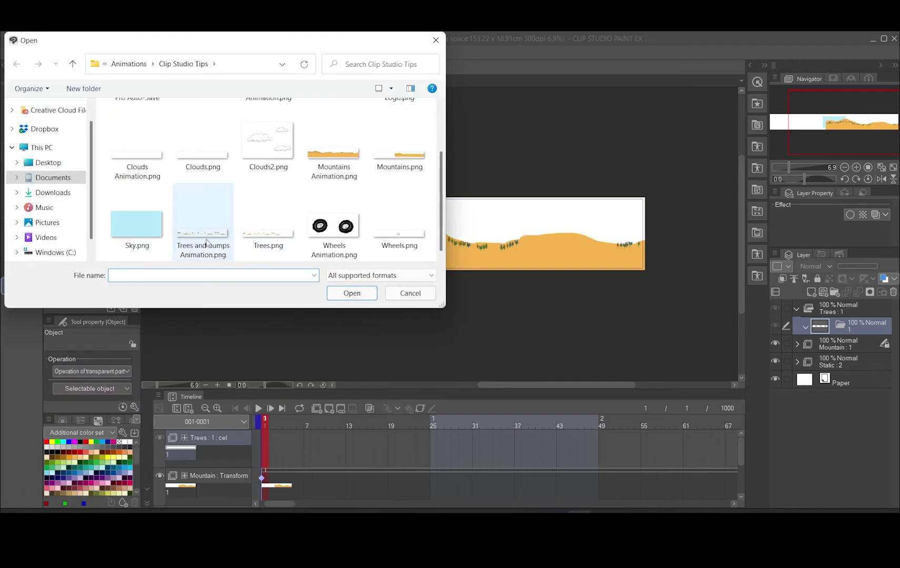
click(352, 293)
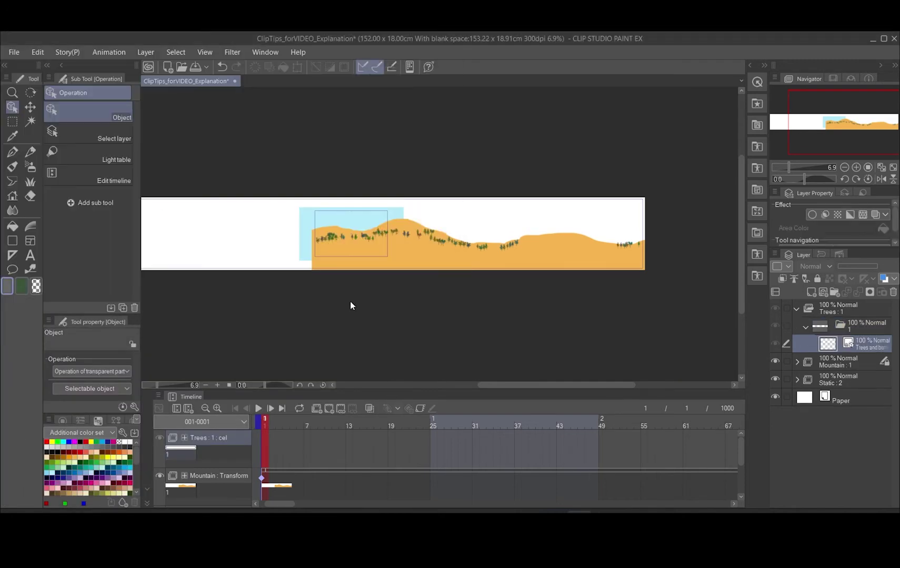
Assign cel 1 to frame 1 of the Trees track.
click(263, 445)
click(340, 408)
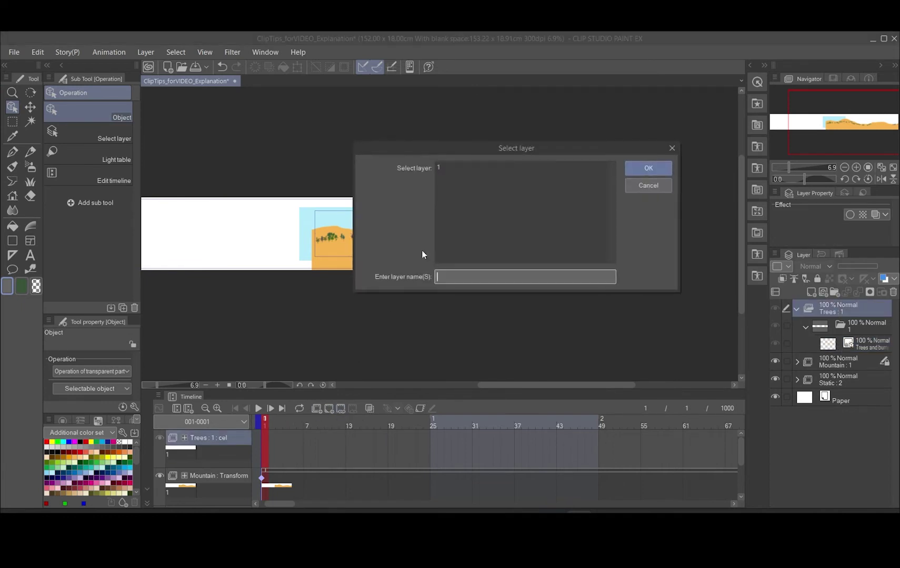
click(552, 167)
click(643, 168)
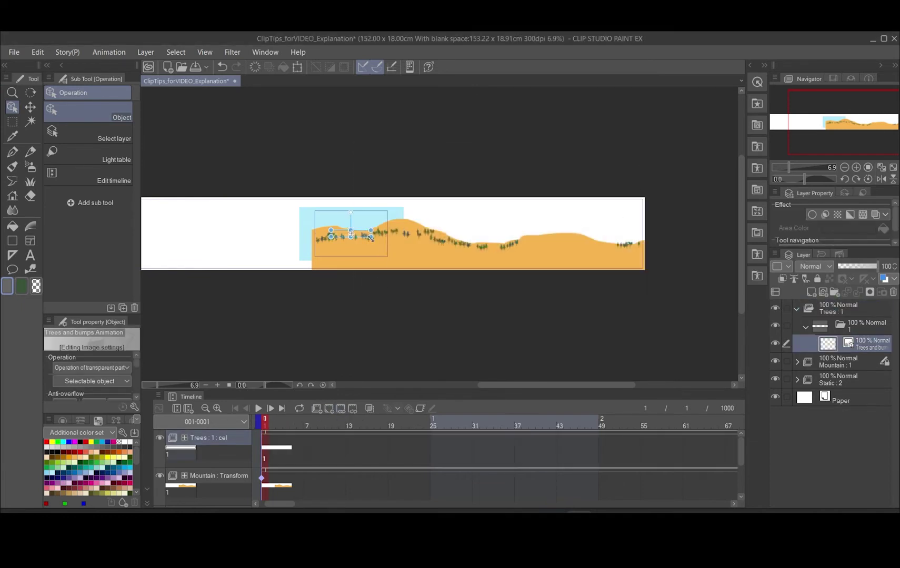
Enlarge the trees image to exceed the canvas height and align its left end with the left edge of the output frame.
drag(370, 237, 573, 283)
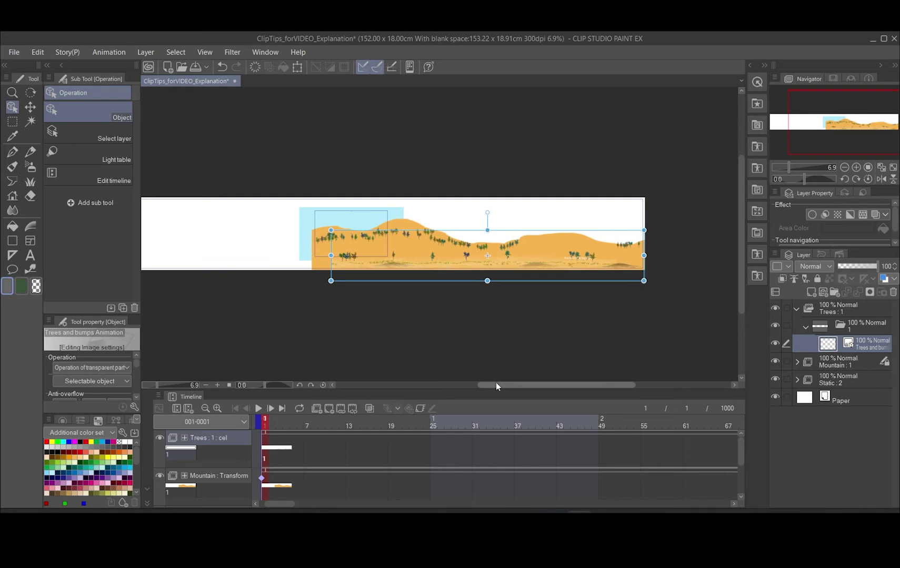
drag(496, 387, 470, 386)
drag(427, 230, 152, 205)
drag(208, 242, 462, 243)
drag(405, 189, 410, 190)
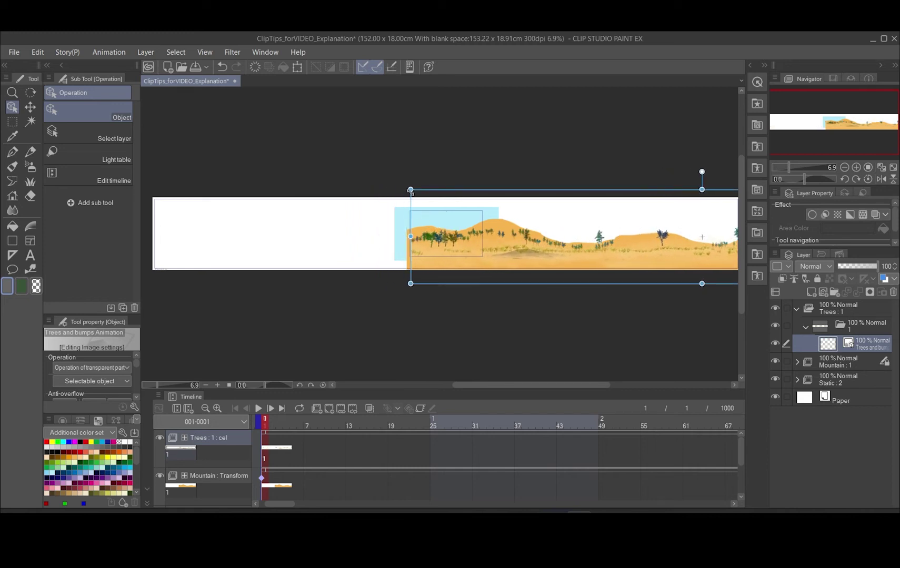
drag(530, 251, 522, 248)
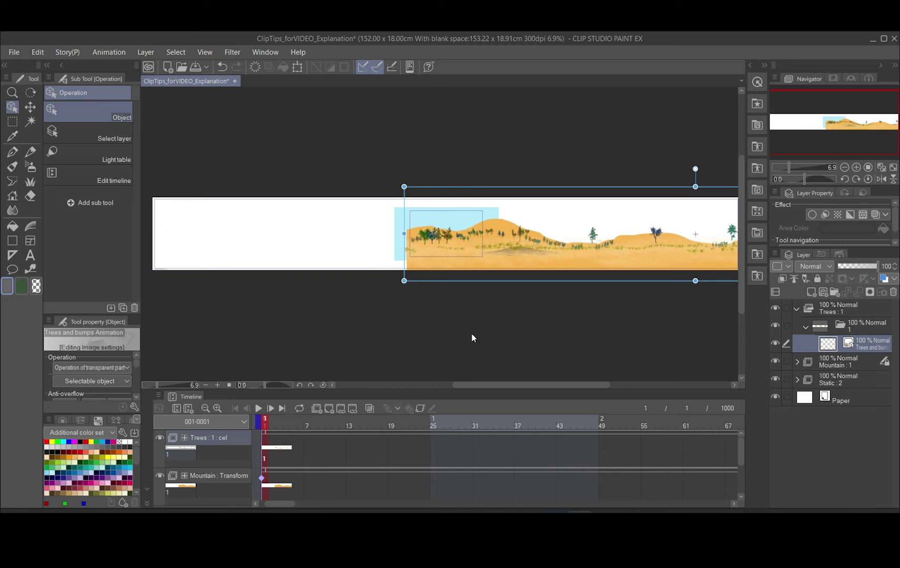
Enable keyframes on the Trees folder and key it at frames 1 and 97, sliding the trees far left at frame 97.
click(419, 410)
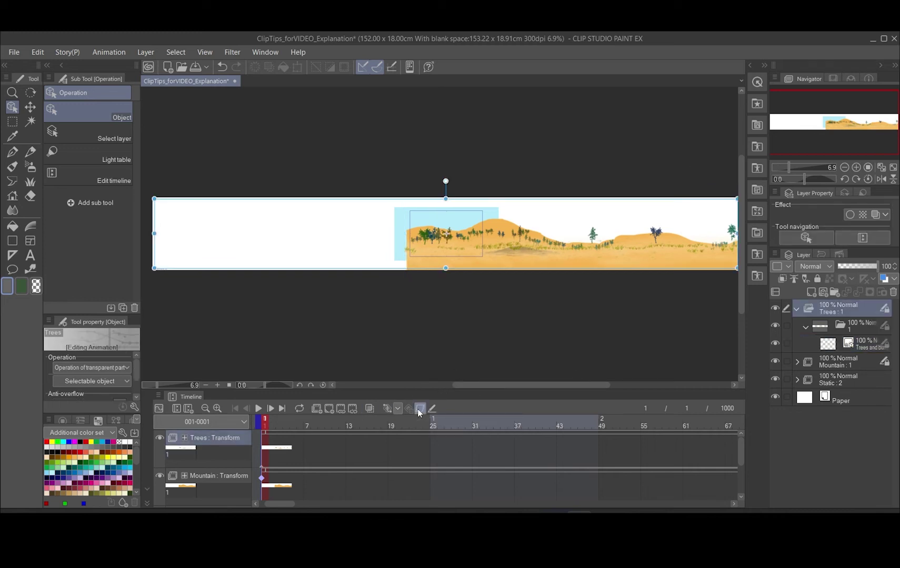
click(389, 413)
drag(286, 503, 318, 506)
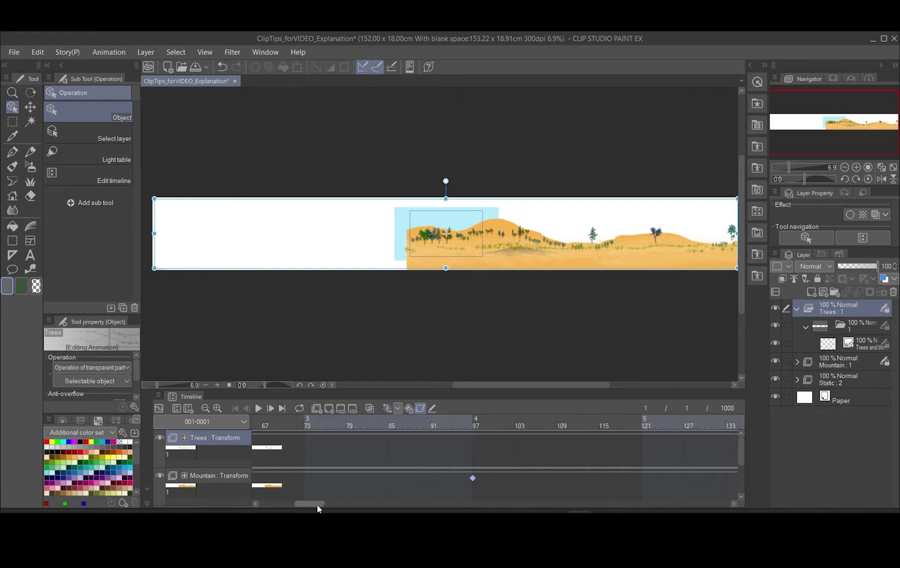
click(471, 449)
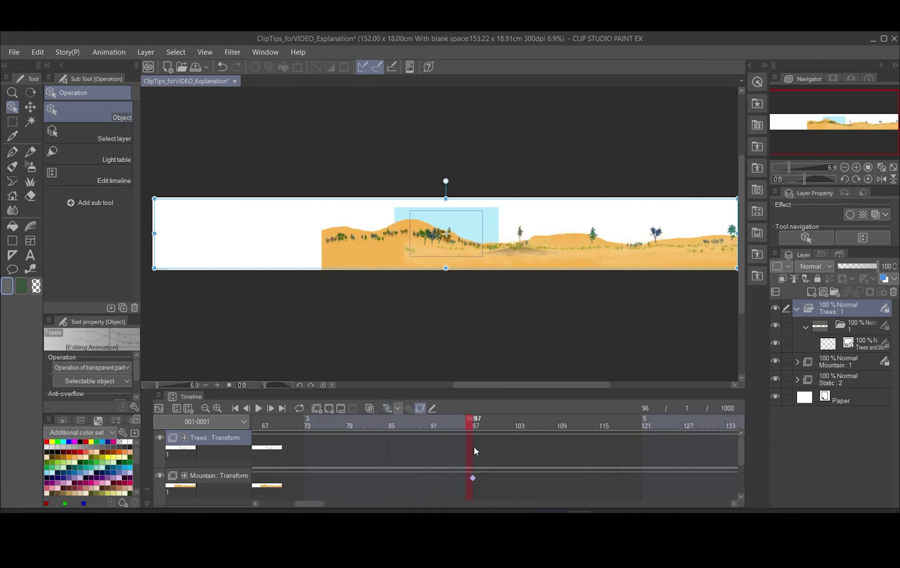
click(389, 408)
drag(717, 259, 364, 260)
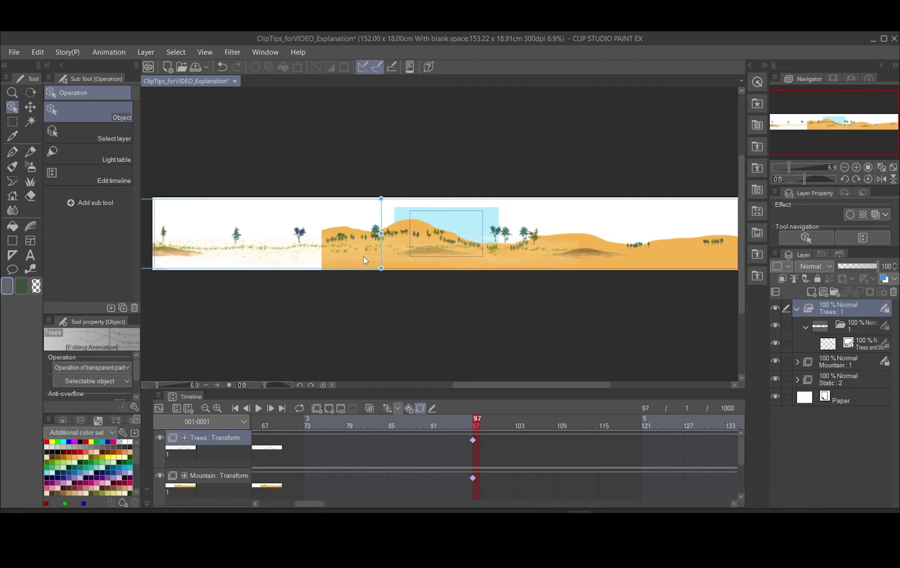
Play the animation from the first frame to check the trees' movement against the mountains.
click(235, 409)
click(257, 409)
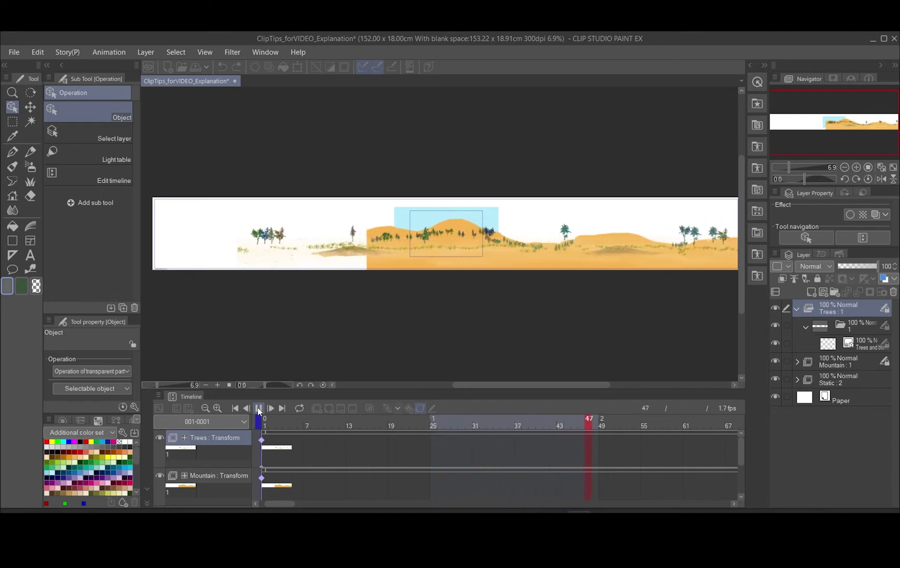
click(258, 410)
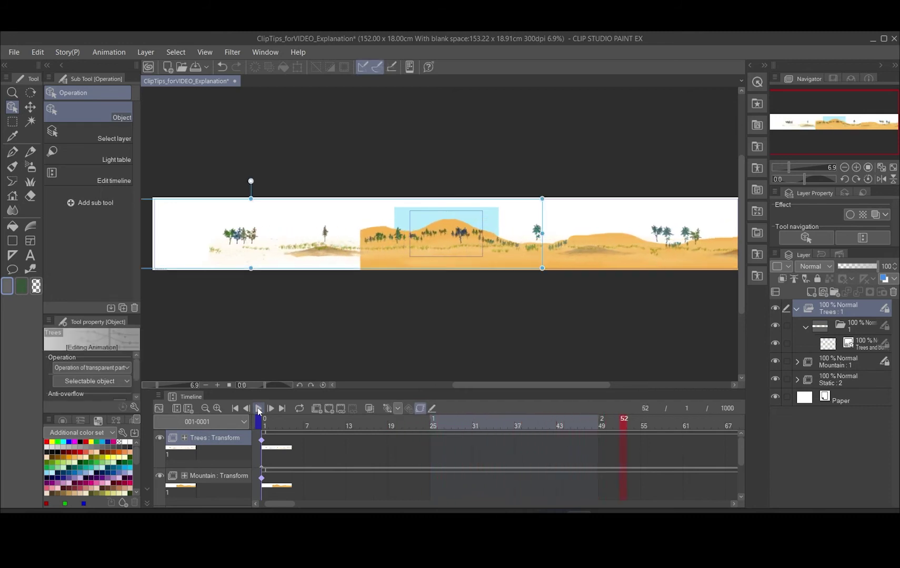
Create an animation folder named Clouds above Trees, add a layer folder inside it and import the clouds image there.
click(317, 408)
click(831, 293)
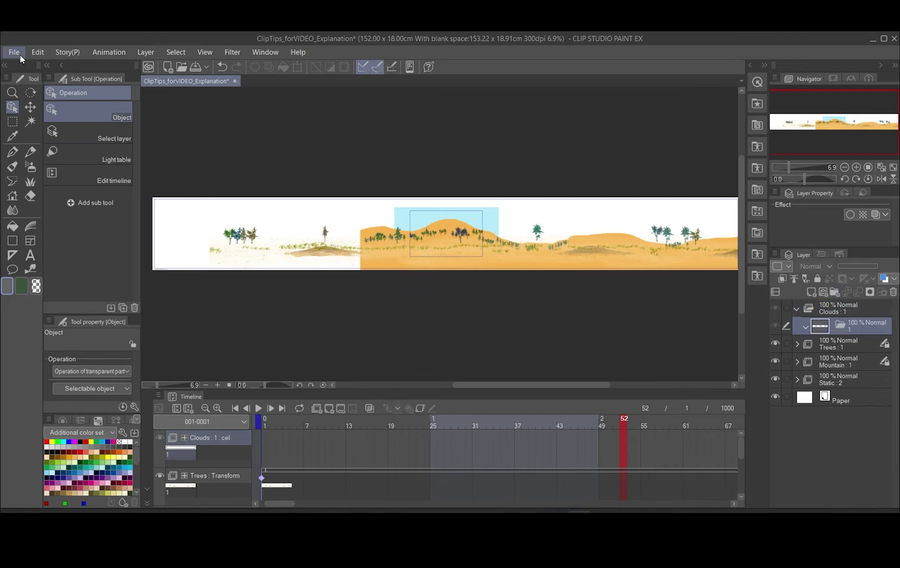
click(14, 54)
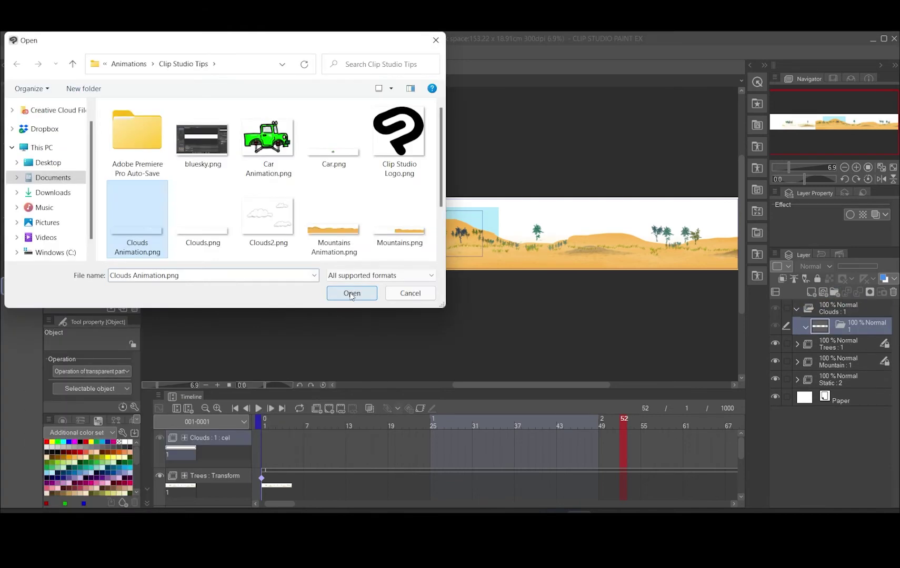
click(353, 294)
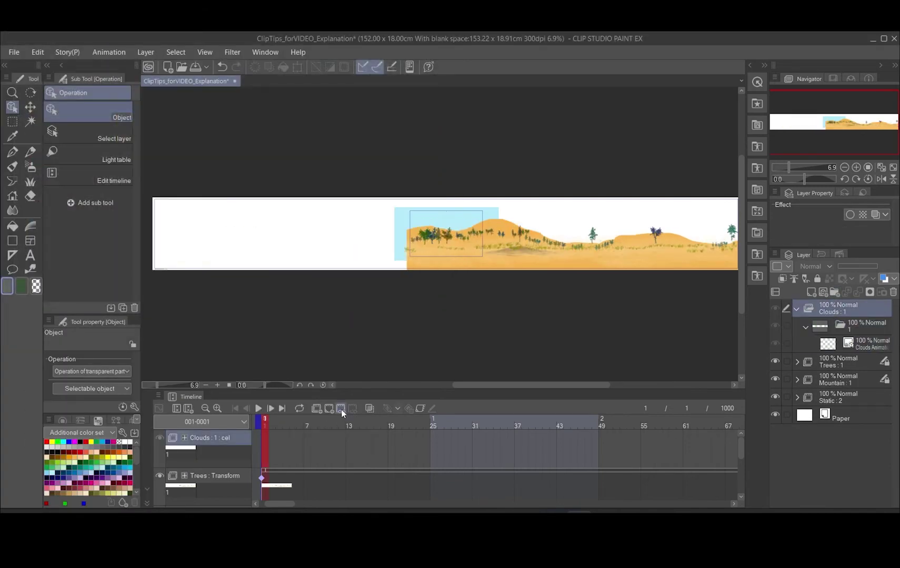
Assign cel 1 to frame 1 of the Clouds track and enlarge the clouds image across the wide overflow frame.
click(341, 409)
double_click(446, 165)
drag(465, 236, 736, 279)
drag(426, 230, 195, 186)
drag(195, 185, 148, 182)
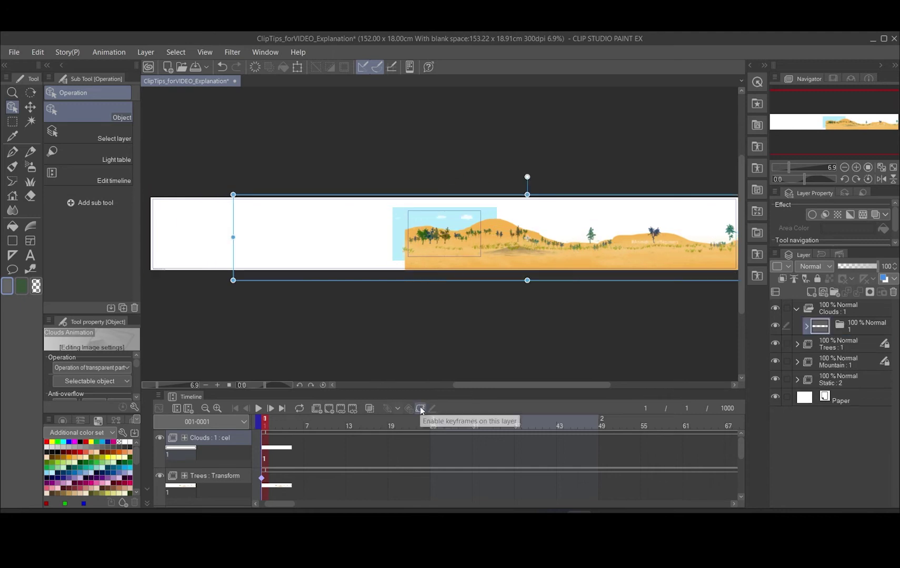
Enable keyframes on the Clouds folder, key it at frames 1 and 97 with a short slide left, and play the animation from the start.
click(420, 407)
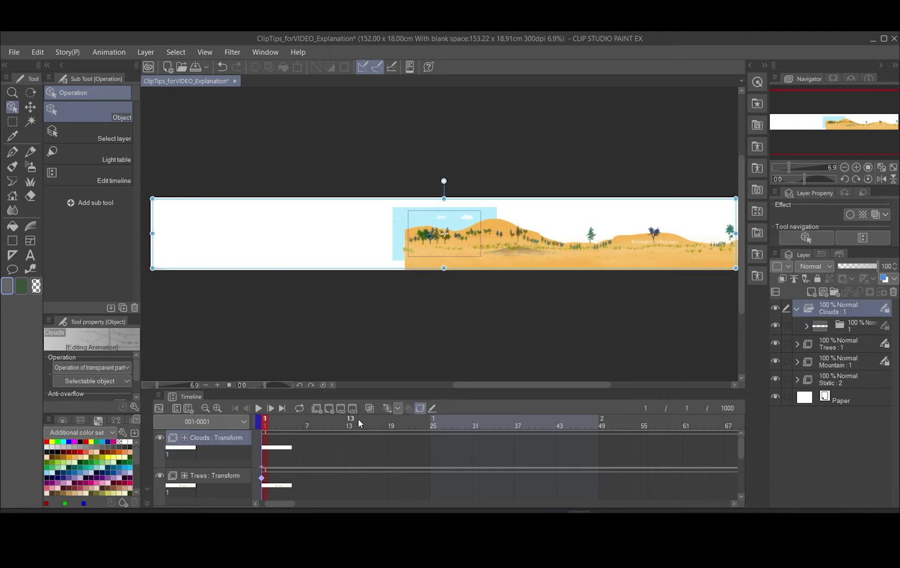
drag(291, 502, 321, 504)
click(467, 443)
click(387, 410)
drag(477, 205, 372, 205)
click(235, 408)
click(258, 408)
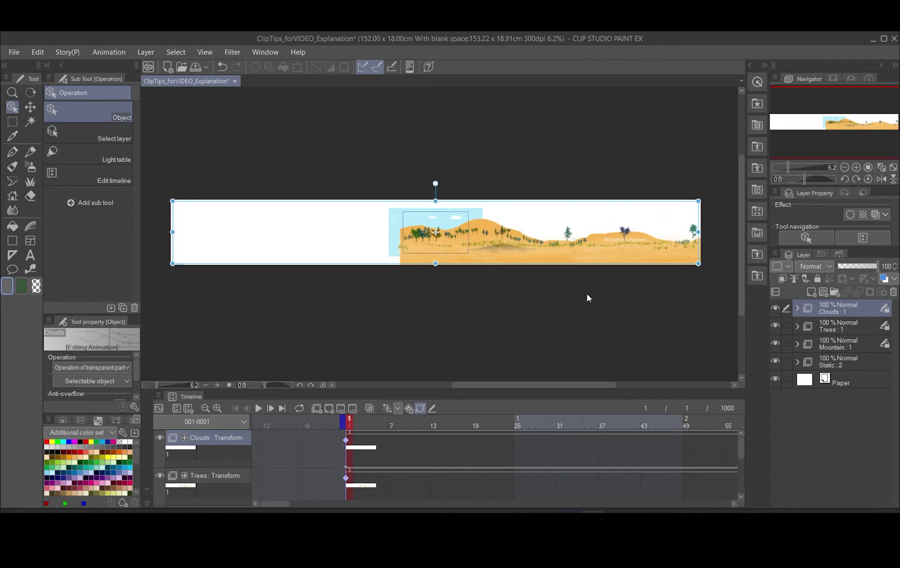
Create an animation folder named Car above Clouds, add a layer folder inside it and import the Car Animation image there.
scroll(587, 294, up, 4)
drag(592, 384, 536, 385)
drag(741, 279, 737, 249)
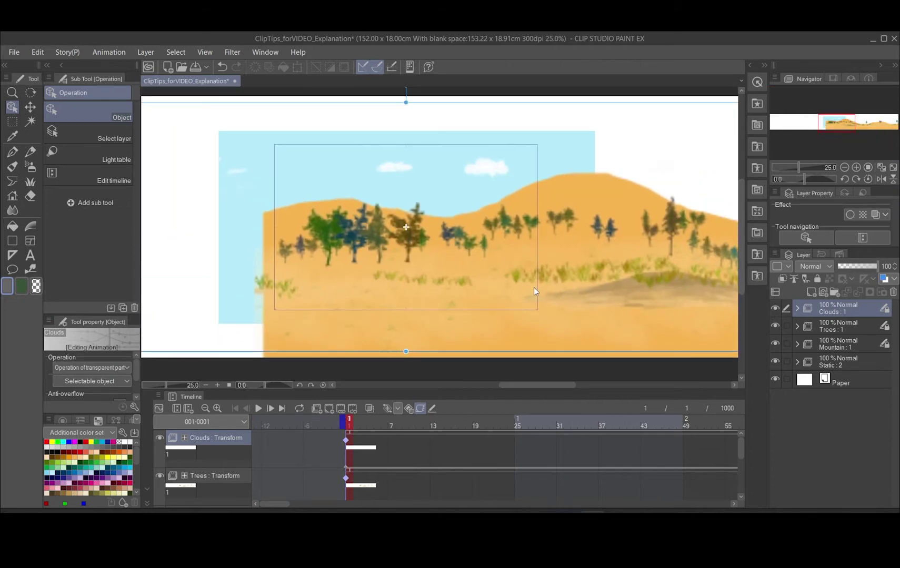
click(315, 409)
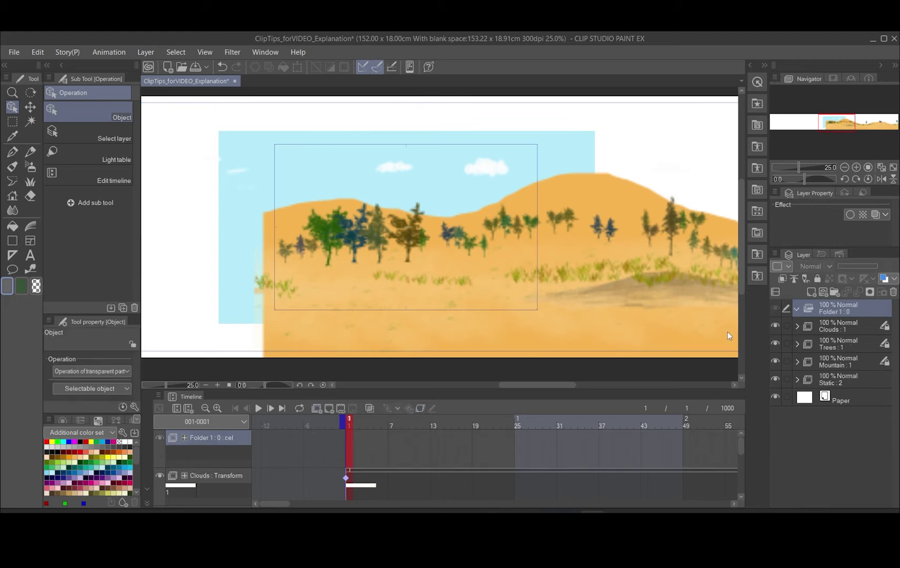
click(833, 293)
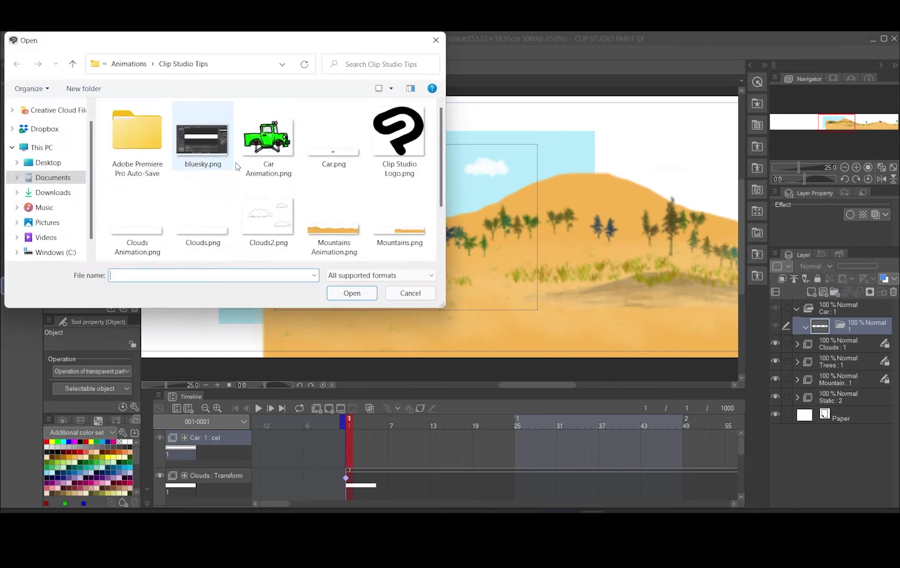
click(268, 140)
click(354, 293)
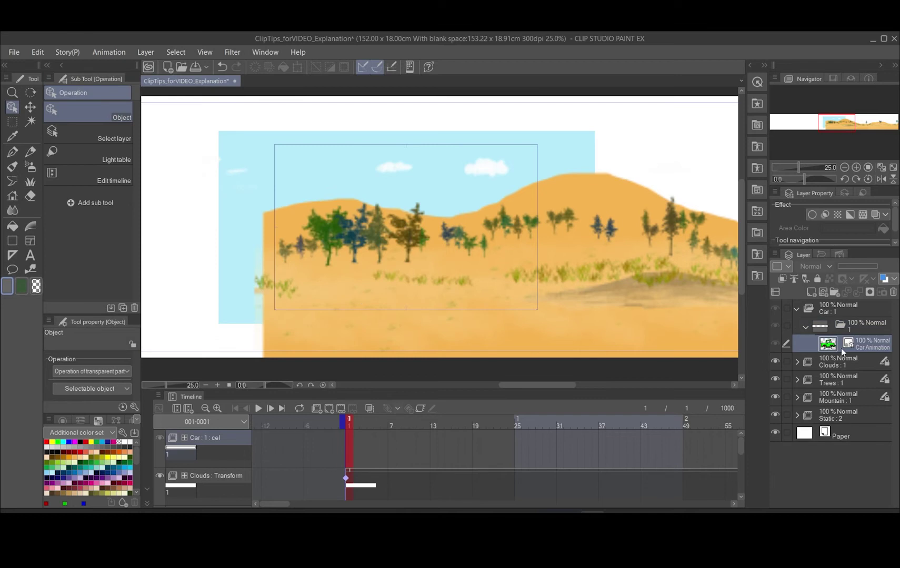
Assign cel 1 to frame 1 of the Car track.
click(348, 451)
click(340, 410)
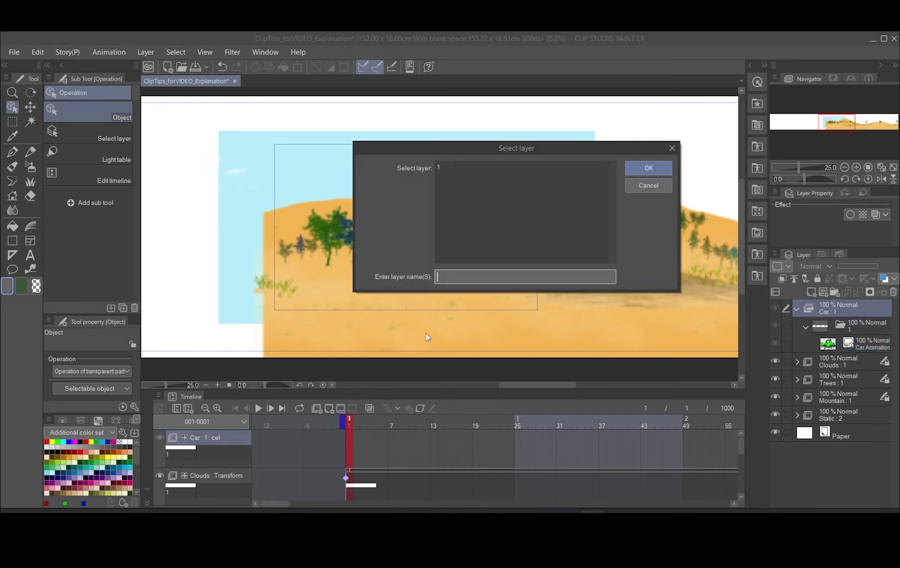
click(443, 168)
click(648, 167)
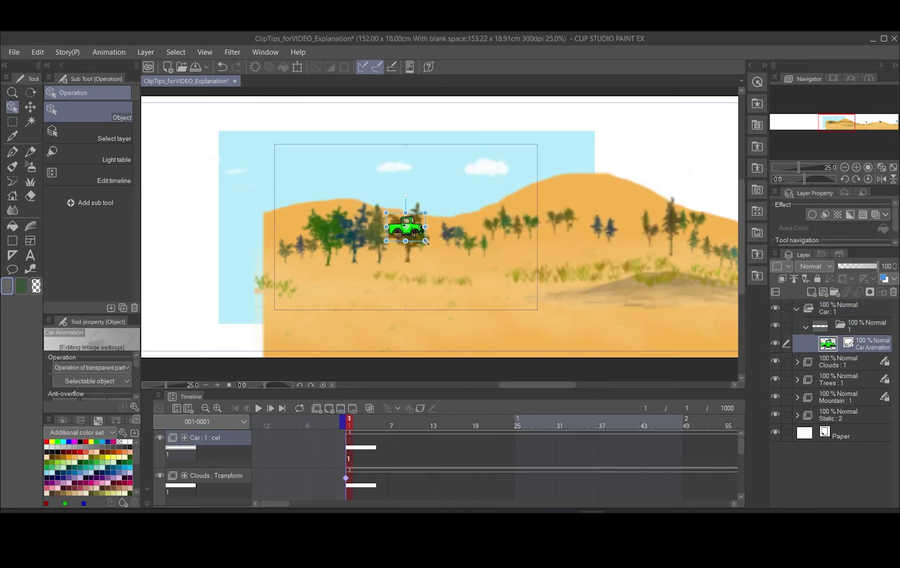
Enlarge the car body to nearly half the output frame's width and centre it in the frame.
mouse_move(425, 241)
mouse_down()
mouse_move(492, 281)
mouse_move(477, 251)
mouse_move(421, 248)
mouse_up()
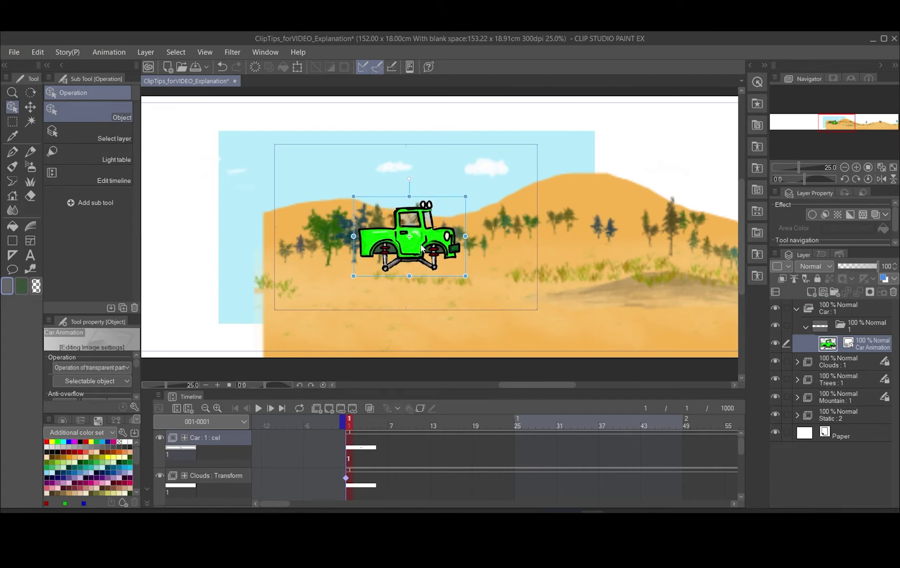
drag(465, 196, 478, 188)
drag(438, 239, 428, 242)
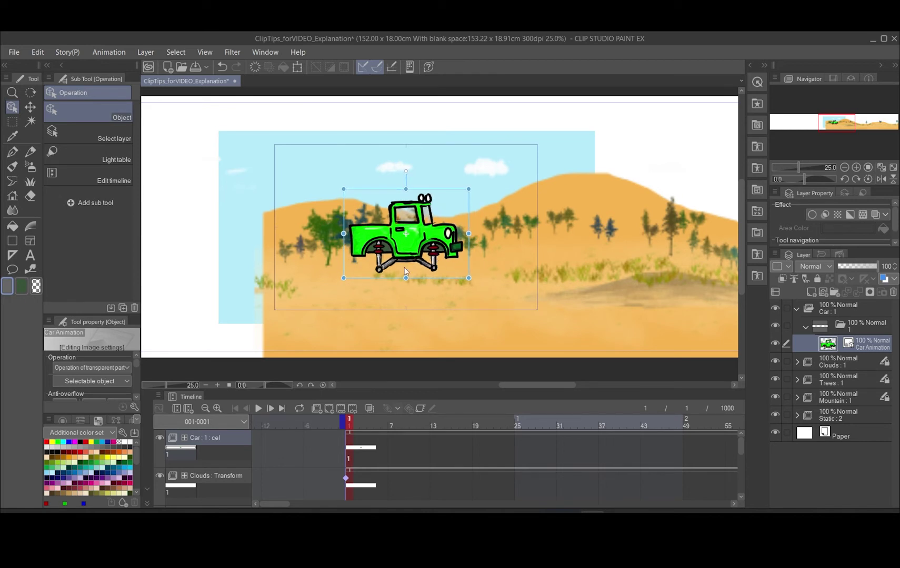
Import the Wheels Animation image above the car body and fit the wheels under its axles.
click(337, 218)
click(350, 292)
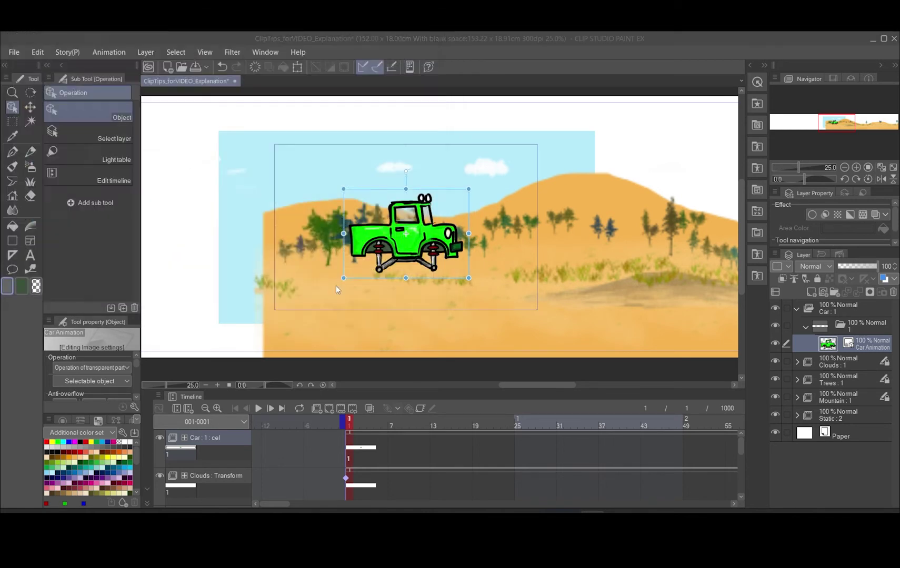
drag(426, 235, 435, 280)
drag(460, 245, 464, 244)
Play the animation to check the car against the moving scenery, and return to the first frame.
click(258, 409)
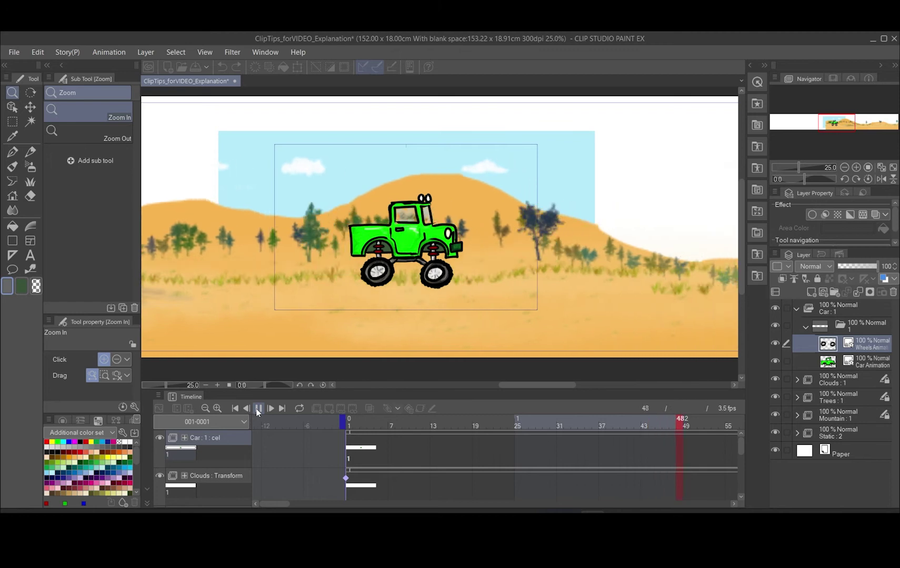
click(257, 409)
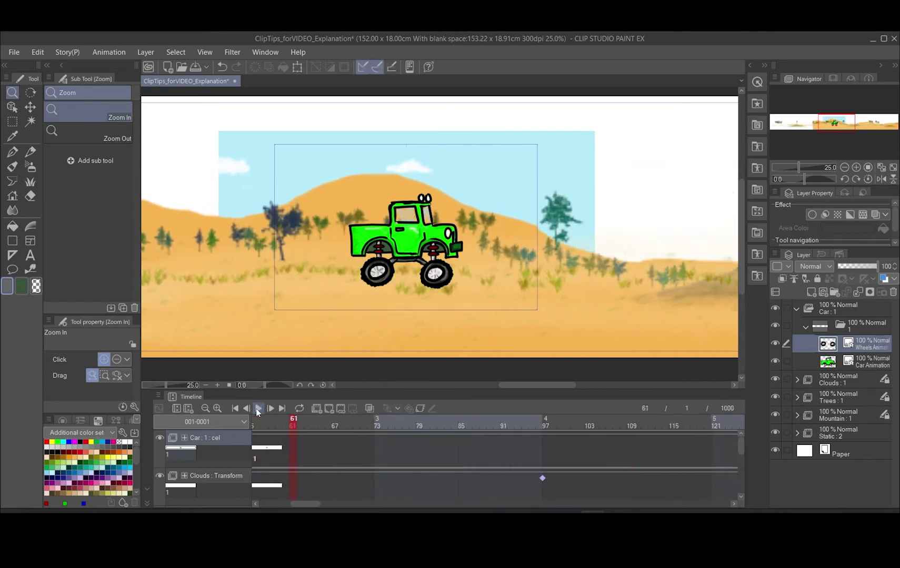
click(236, 409)
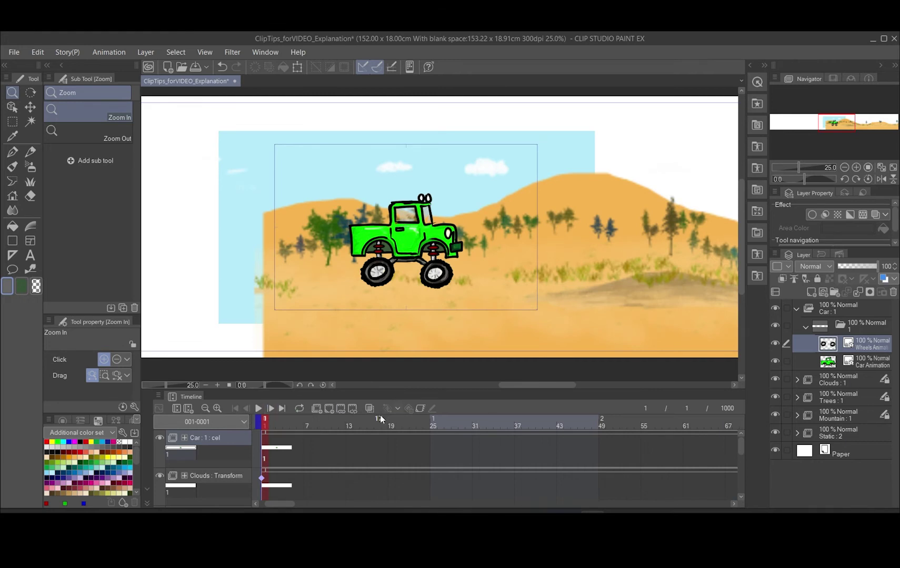
Duplicate layer folder 1 in the Car folder and delete the Wheels Animation layer from the copy.
key(o)
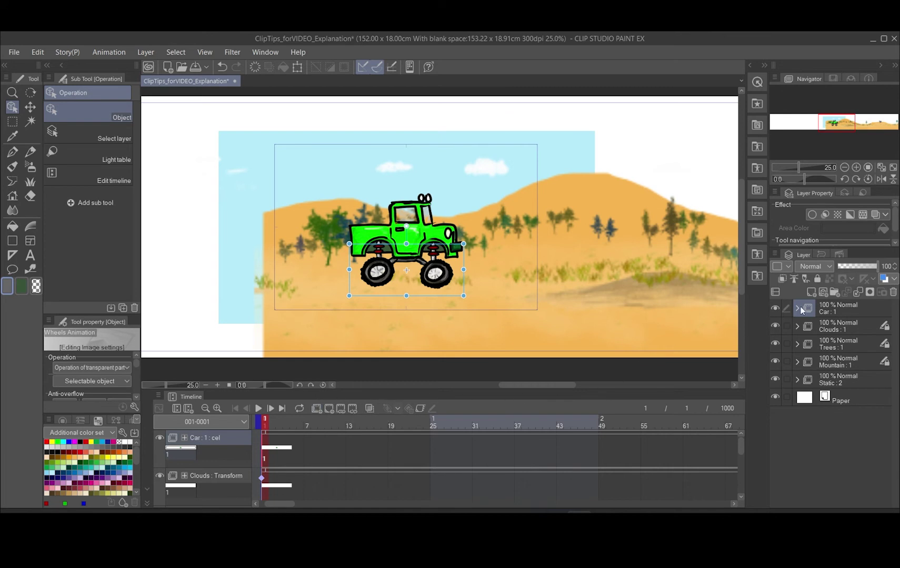
right_click(849, 326)
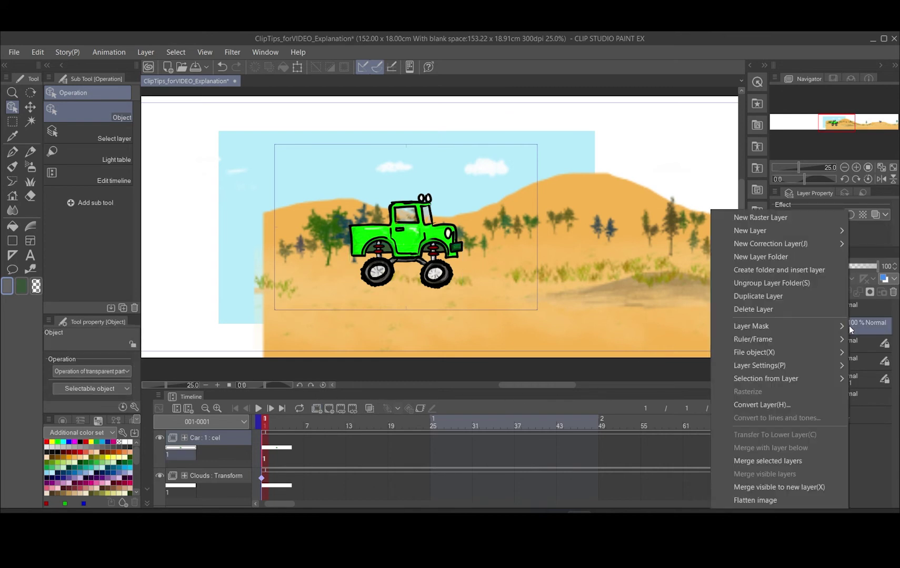
click(765, 296)
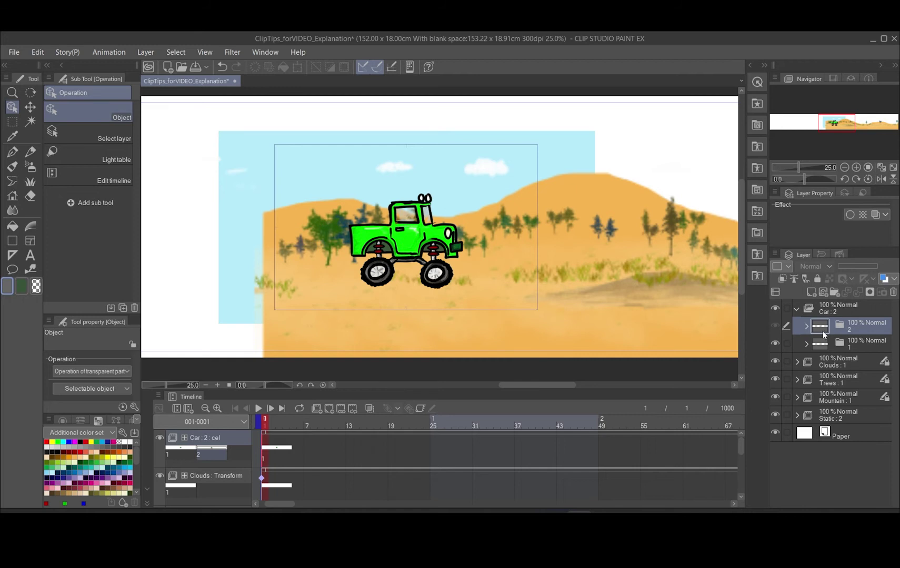
click(807, 328)
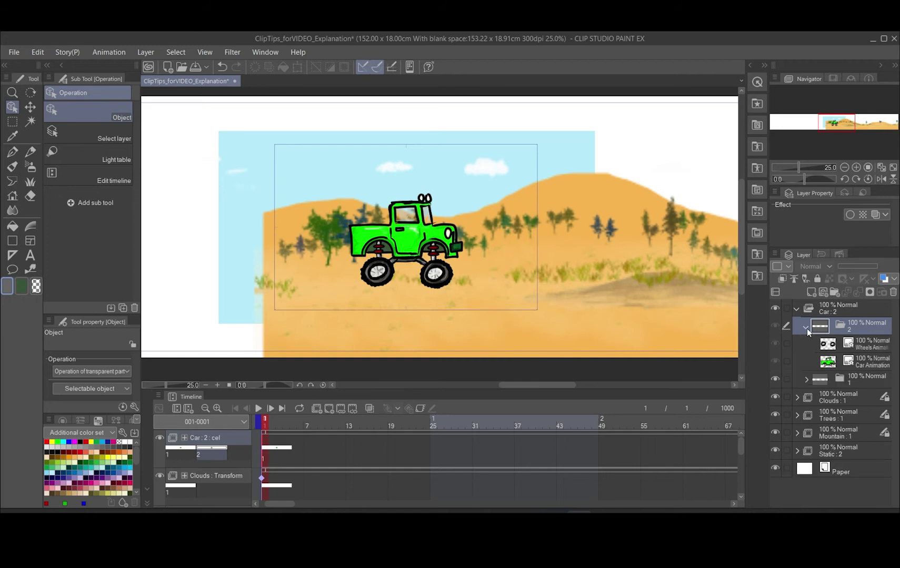
click(866, 346)
right_click(866, 347)
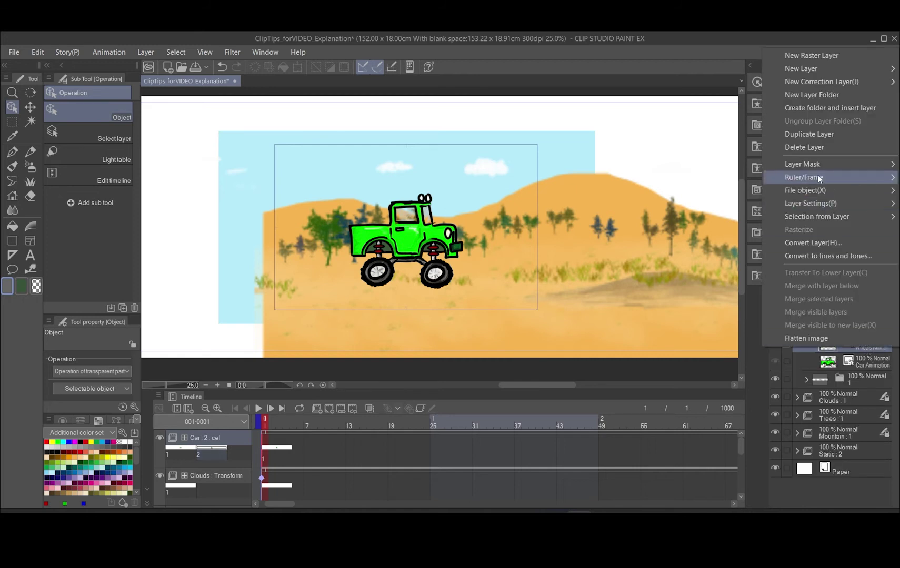
click(810, 148)
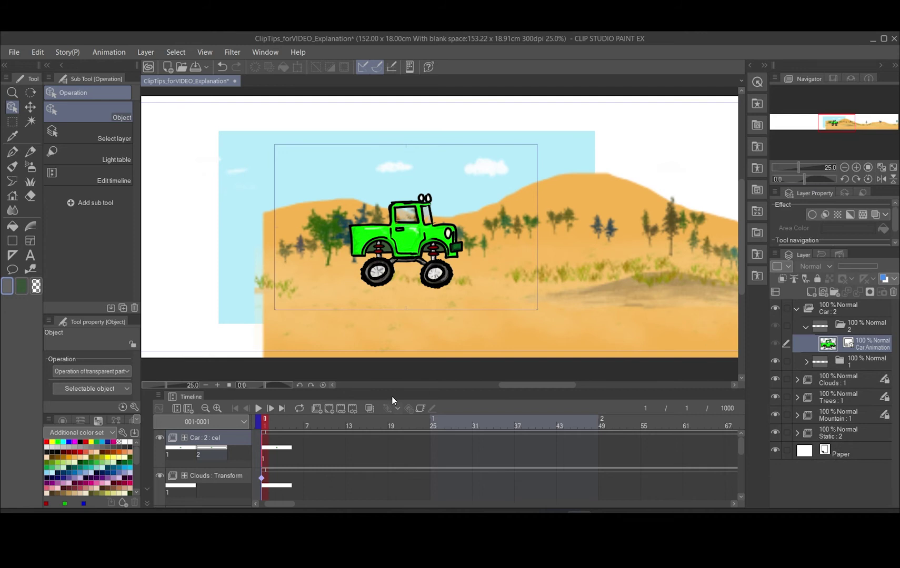
Assign cel 2 to frame 3 of the Car track.
click(280, 445)
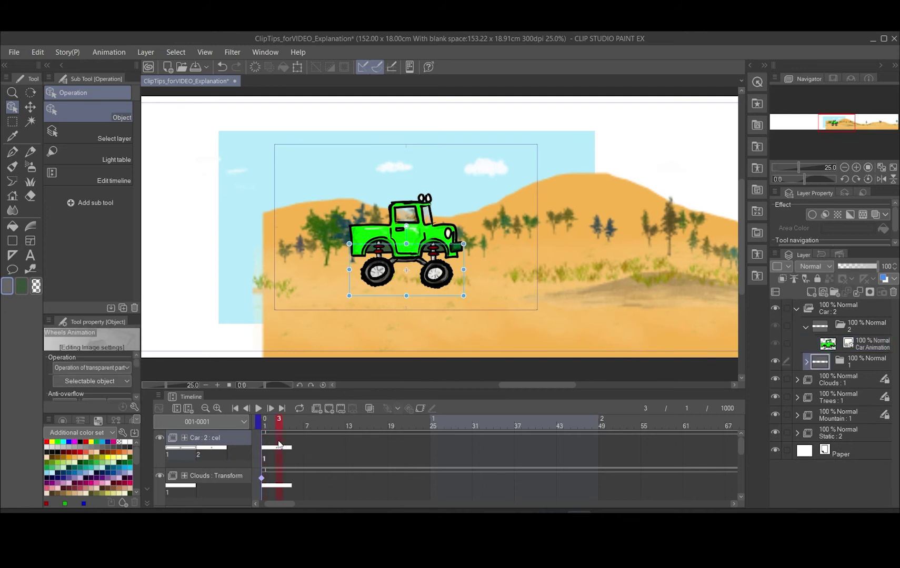
click(329, 409)
click(465, 179)
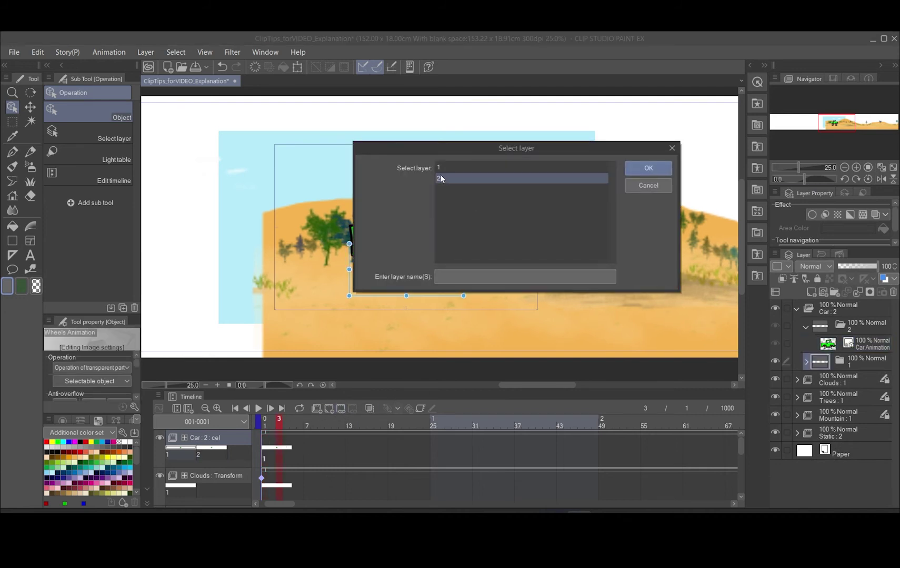
click(635, 170)
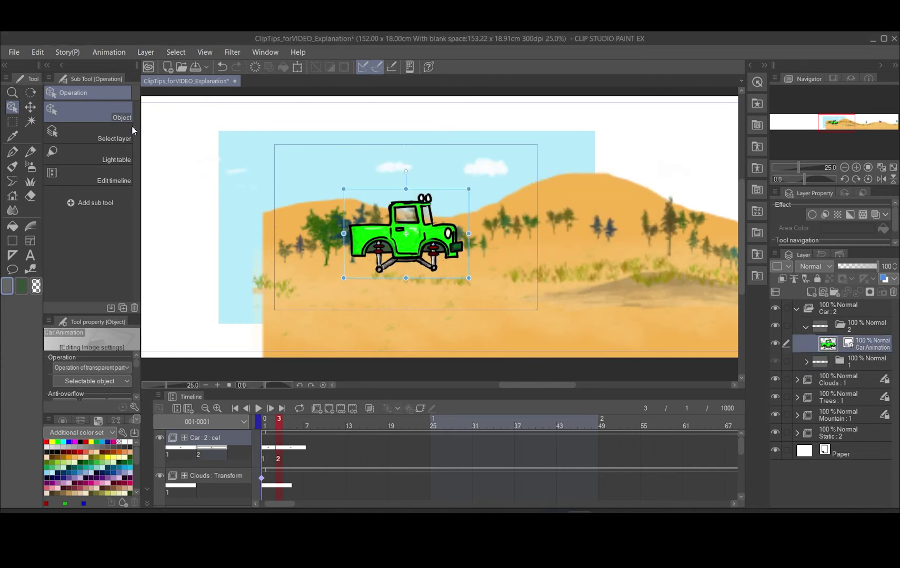
Import the Tires2 image above the Car Animation layer in folder 2, and scale and move the wheels under the car's axles.
click(15, 54)
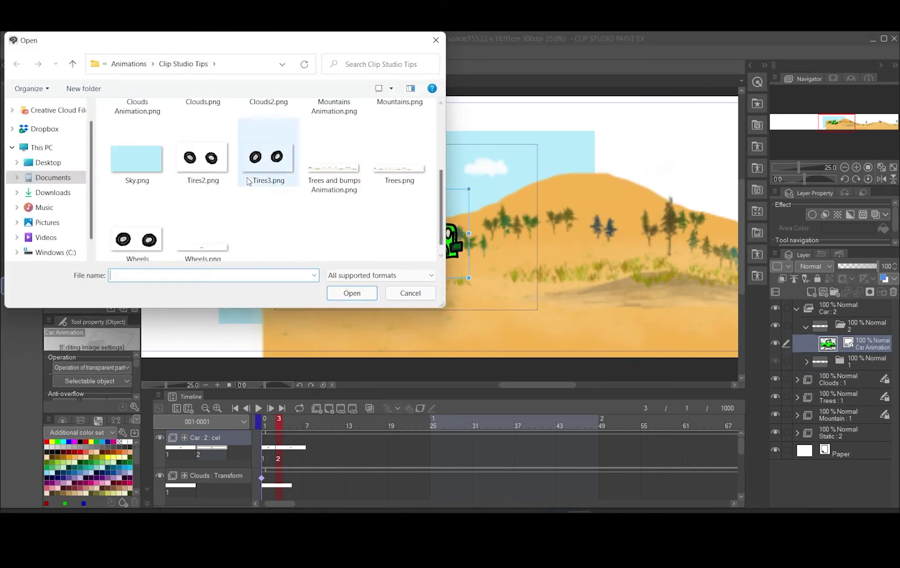
click(203, 159)
click(340, 291)
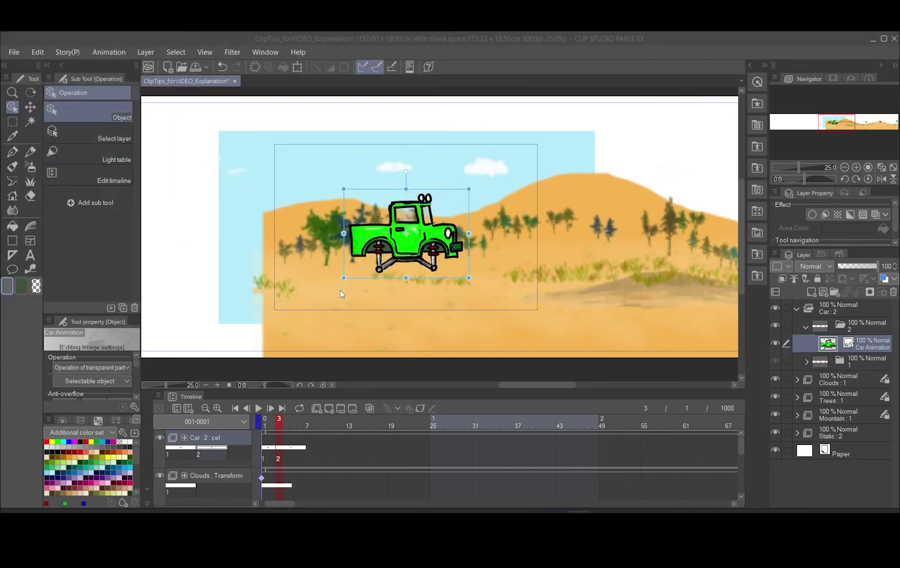
drag(518, 163, 431, 210)
drag(387, 260, 435, 279)
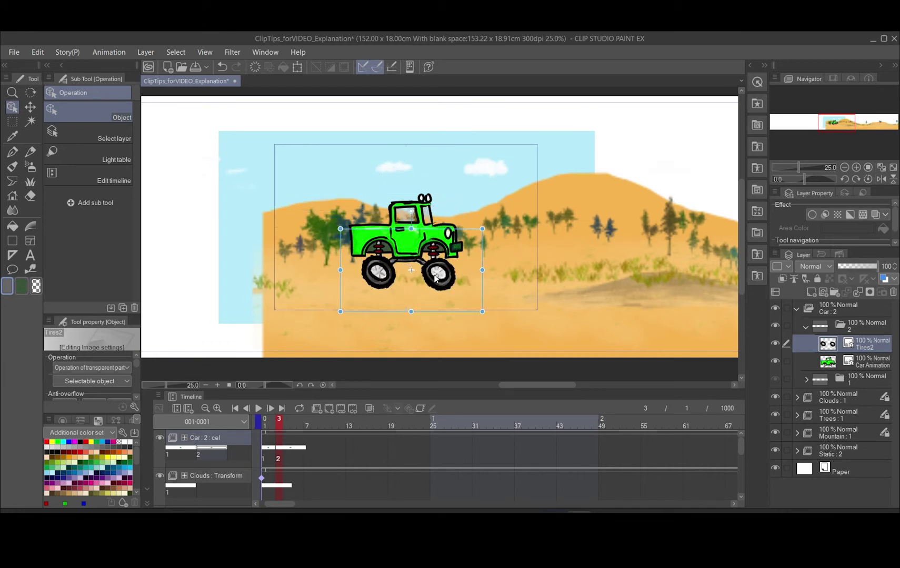
Enable onion skin and fine-tune the size and position of the Tires2 wheels to match the previous cel.
click(371, 410)
drag(440, 279, 436, 277)
drag(337, 227, 344, 240)
drag(388, 281, 386, 279)
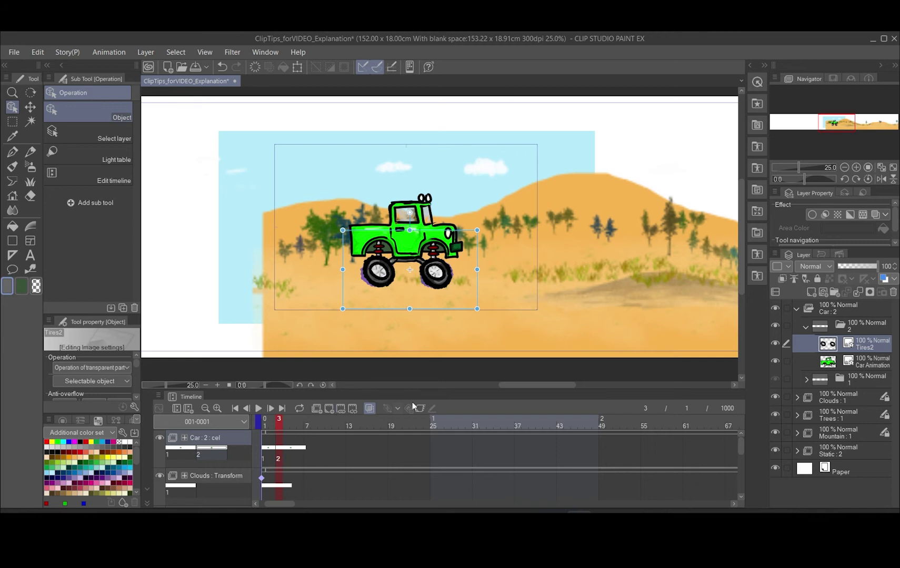
Duplicate layer folder 2 in the Car folder and replace the copy's Tires2 layer with the imported Tires3 image.
click(803, 328)
right_click(848, 327)
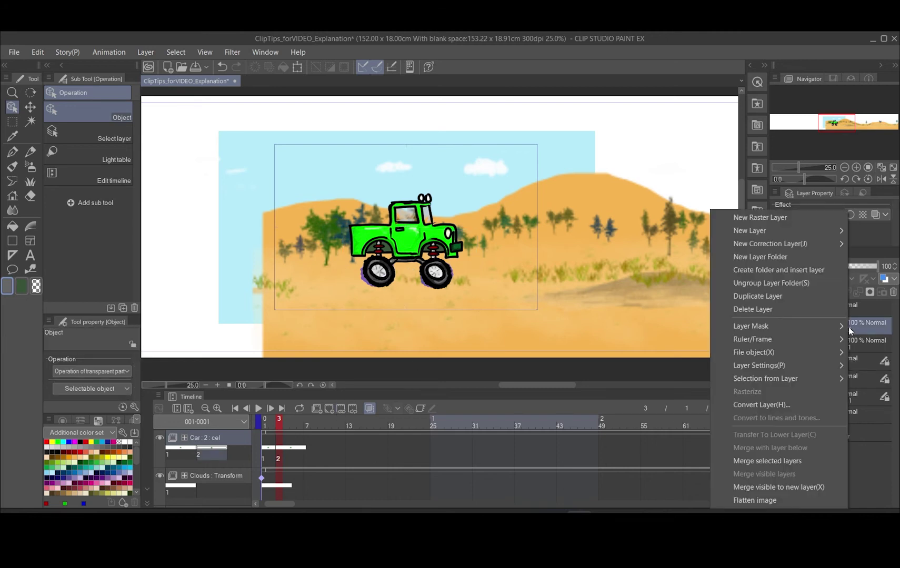
click(757, 296)
click(806, 326)
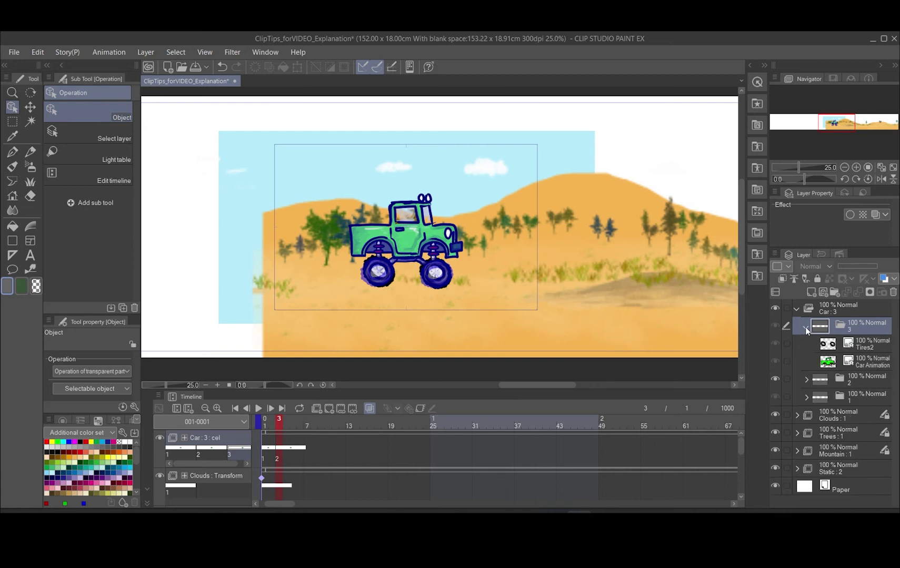
click(866, 343)
right_click(867, 343)
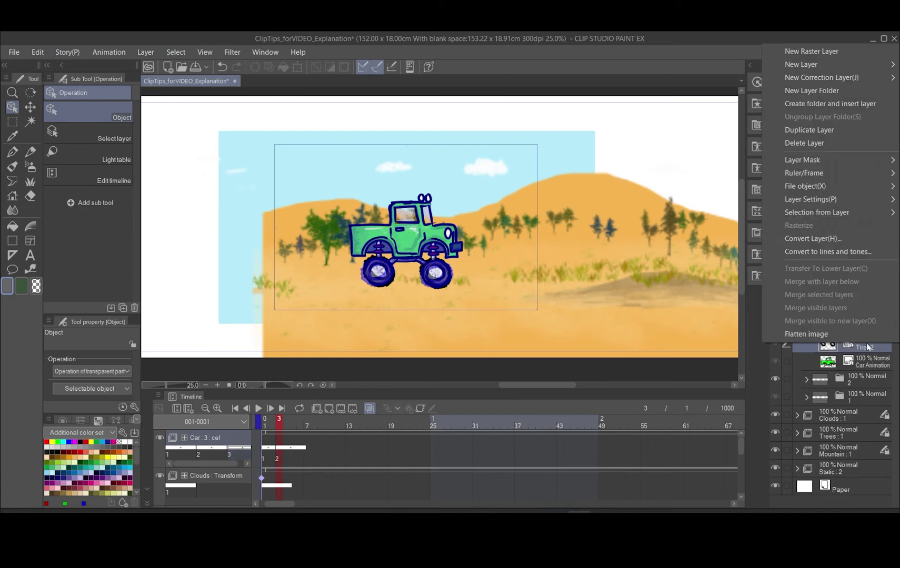
click(812, 144)
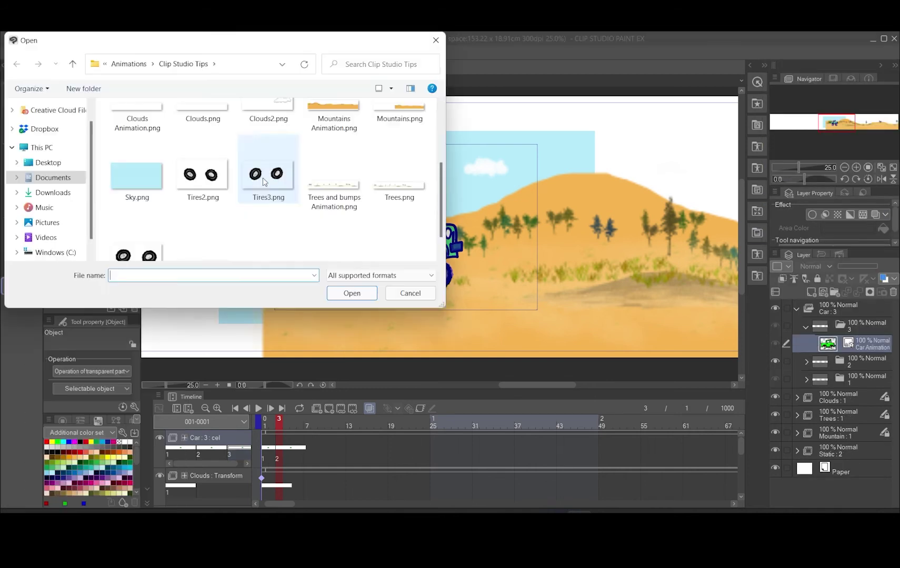
click(265, 182)
click(350, 293)
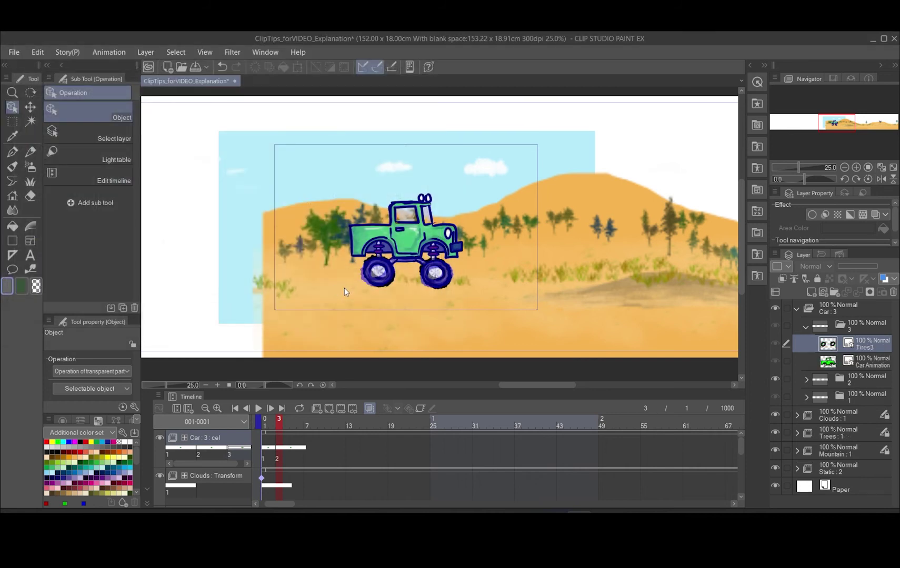
Assign cel 3 to frame 5 of the Car track and fit the Tires3 wheels under the axles using the onion skin.
click(292, 459)
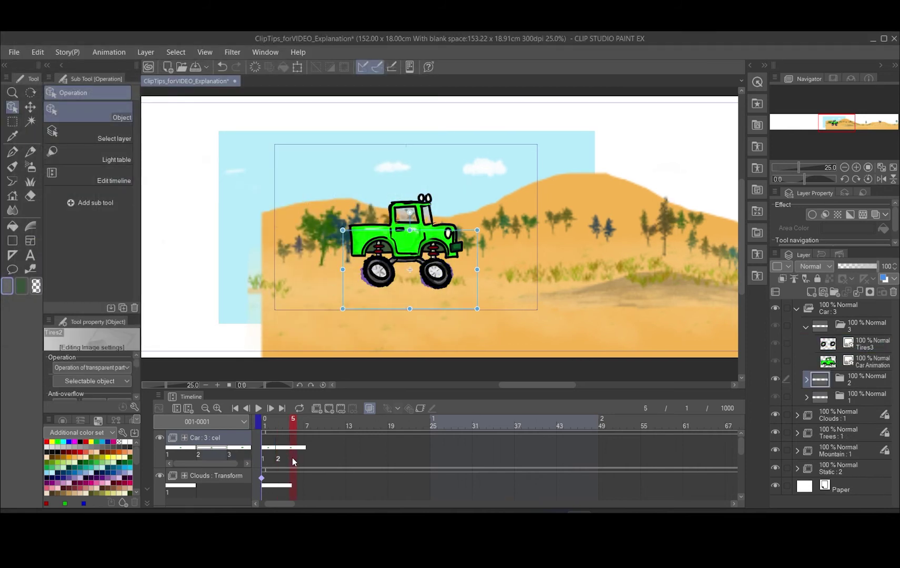
click(341, 409)
click(443, 189)
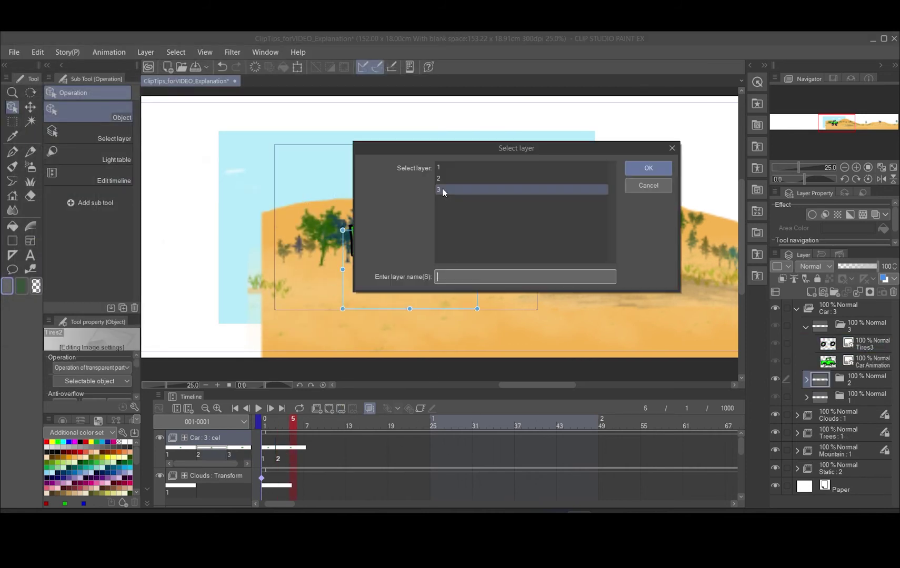
click(635, 169)
drag(521, 162, 434, 205)
drag(391, 252, 438, 274)
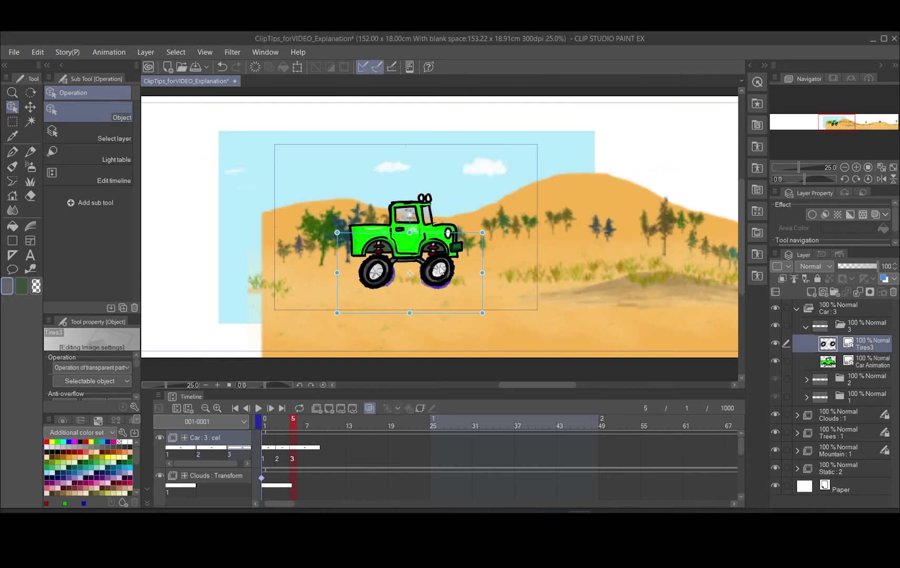
Assign cels 1, 2 and 3 to frames 7, 9 and 11 of the Car track.
click(307, 423)
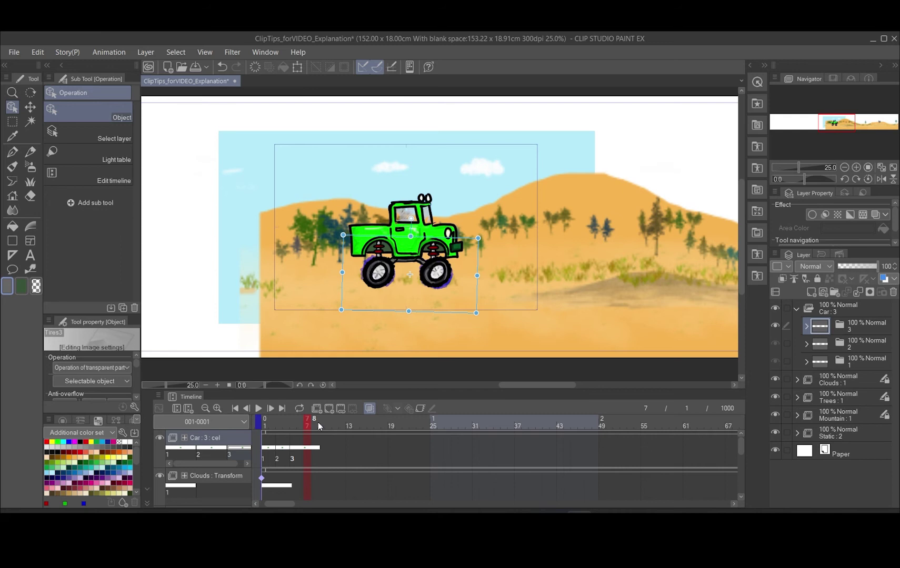
click(340, 408)
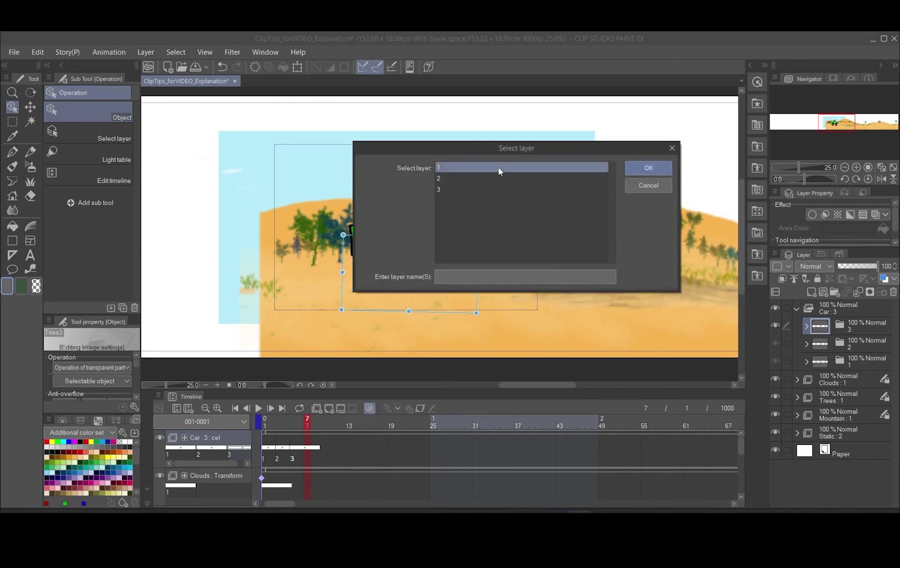
click(647, 169)
click(322, 458)
click(340, 409)
click(442, 176)
click(647, 170)
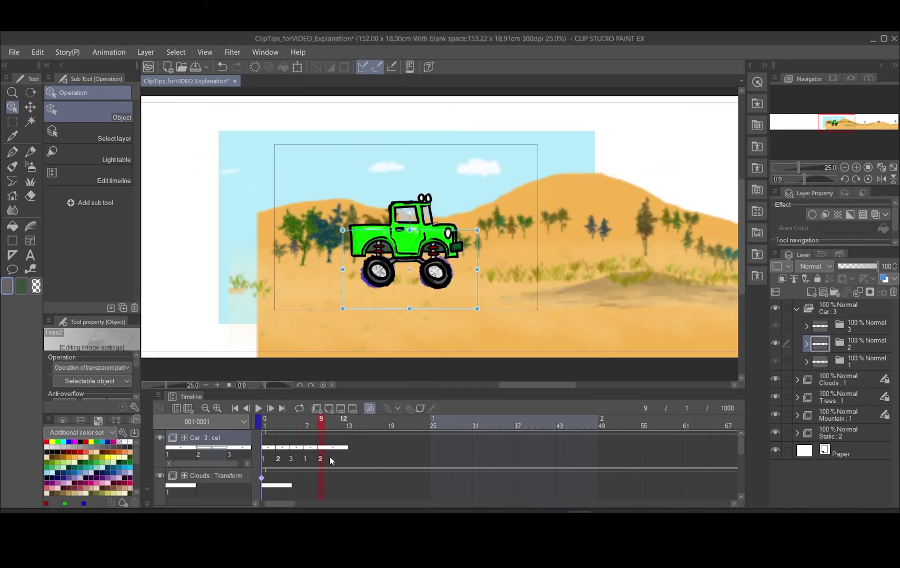
click(334, 457)
click(341, 409)
click(506, 180)
key(Return)
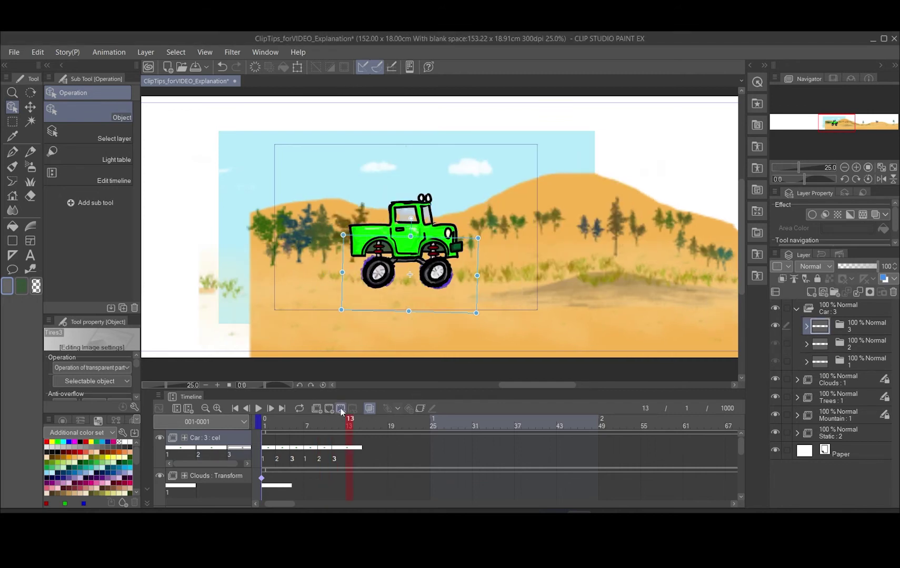
Repeat cels 1, 2 and 3 at frames 13, 15 and 17 of the Car track.
click(341, 410)
click(475, 169)
click(646, 169)
click(364, 460)
click(341, 408)
click(476, 178)
click(646, 169)
click(377, 459)
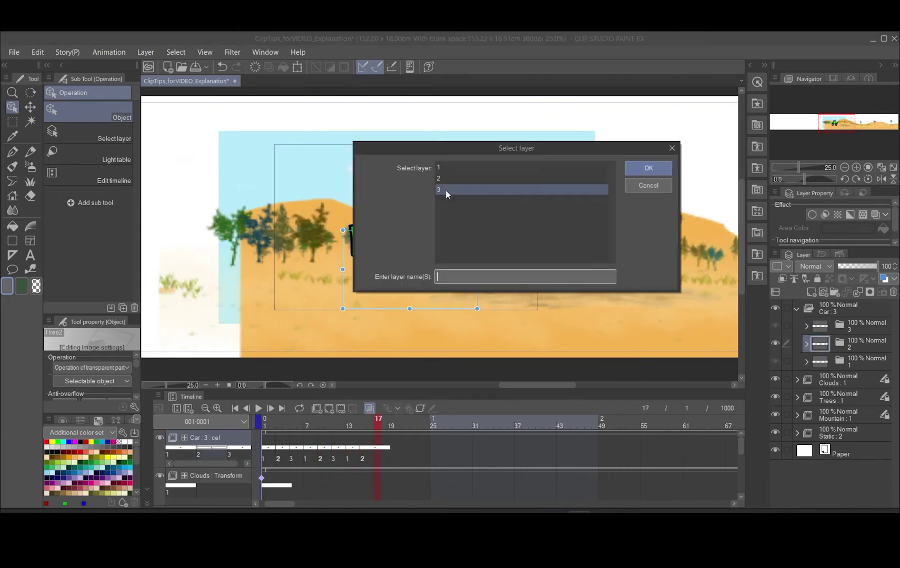
click(646, 169)
Continue the wheel cycle on the Car track with cels 1, 2 and 3 at frames 19, 21 and 23.
click(391, 459)
click(341, 409)
click(475, 168)
click(646, 169)
click(406, 460)
click(341, 408)
click(476, 179)
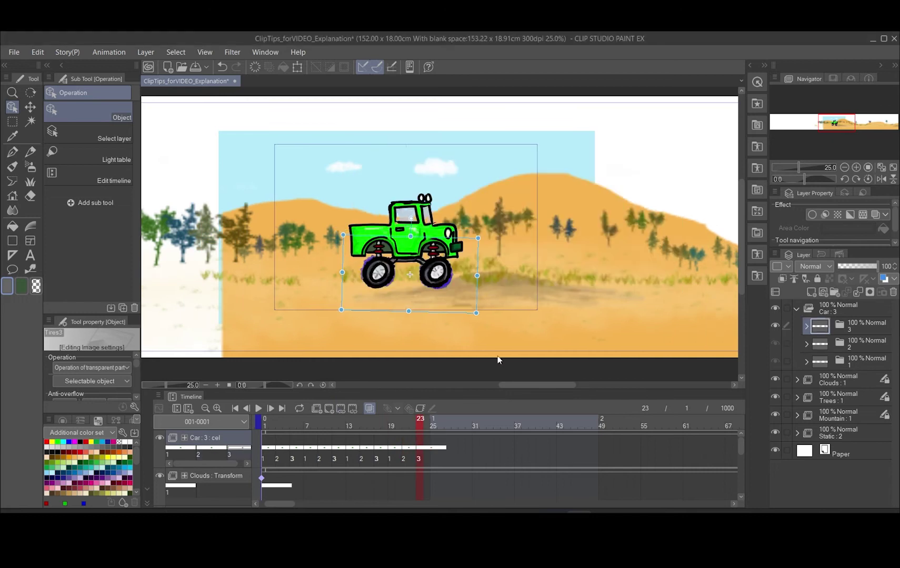
Add one more wheel cycle to the Car track with cels 1, 2 and 3 at frames 25, 27 and 29.
click(434, 460)
click(341, 409)
click(476, 168)
click(646, 169)
click(447, 460)
click(341, 409)
click(475, 178)
click(647, 169)
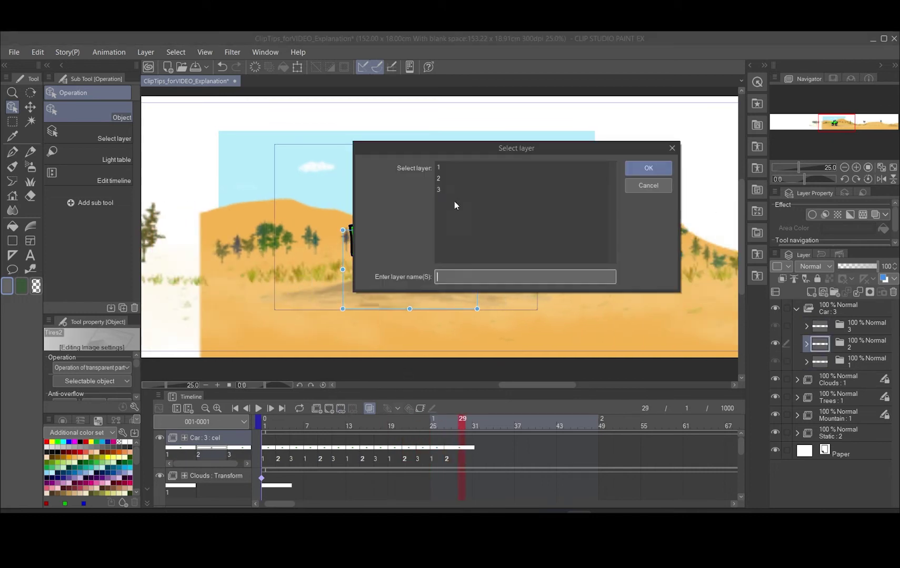
click(452, 190)
click(649, 169)
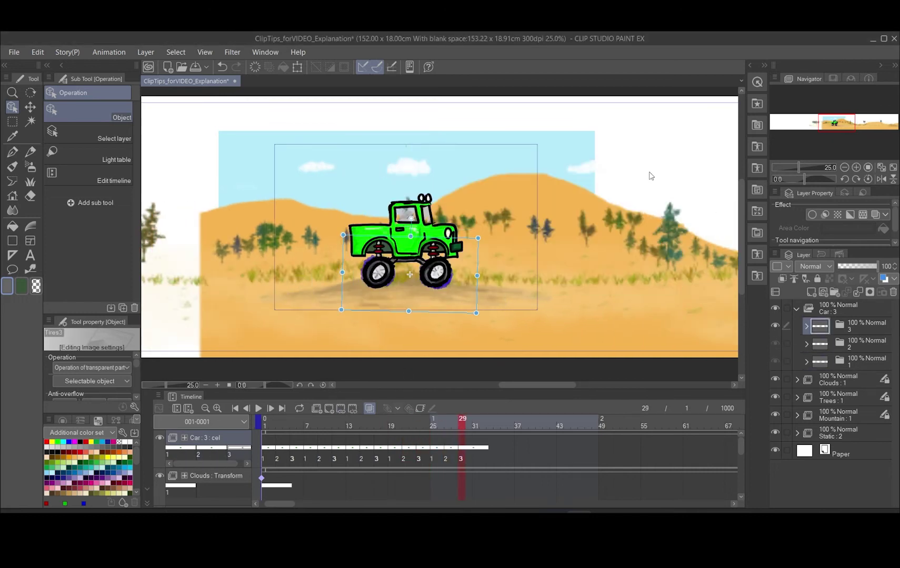
Play the animation from the first frame to check the turning wheels, and go to frame 25.
click(236, 408)
click(258, 408)
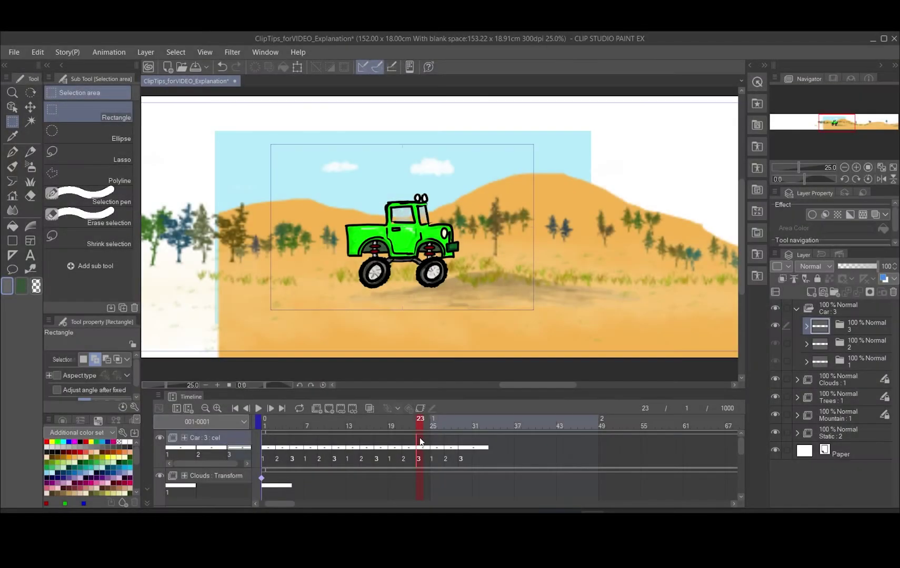
drag(420, 441, 434, 442)
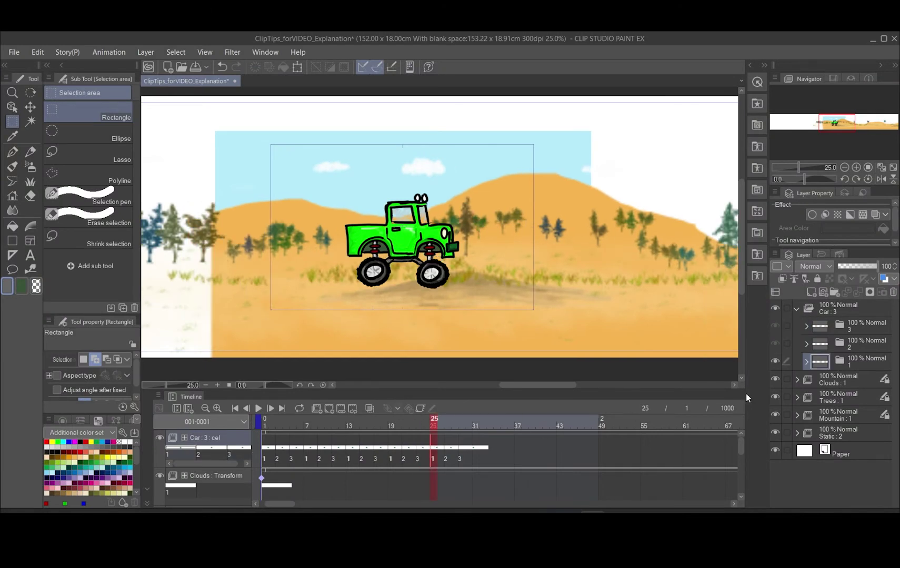
Duplicate layer folder 1 in the Car folder, rename the copy B1 and move it above folder 3.
right_click(850, 362)
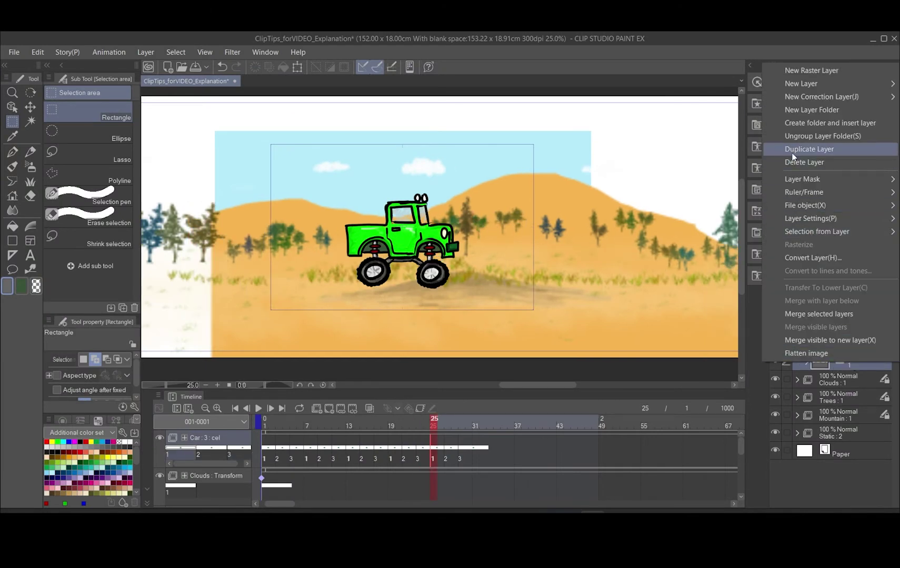
click(794, 150)
double_click(850, 366)
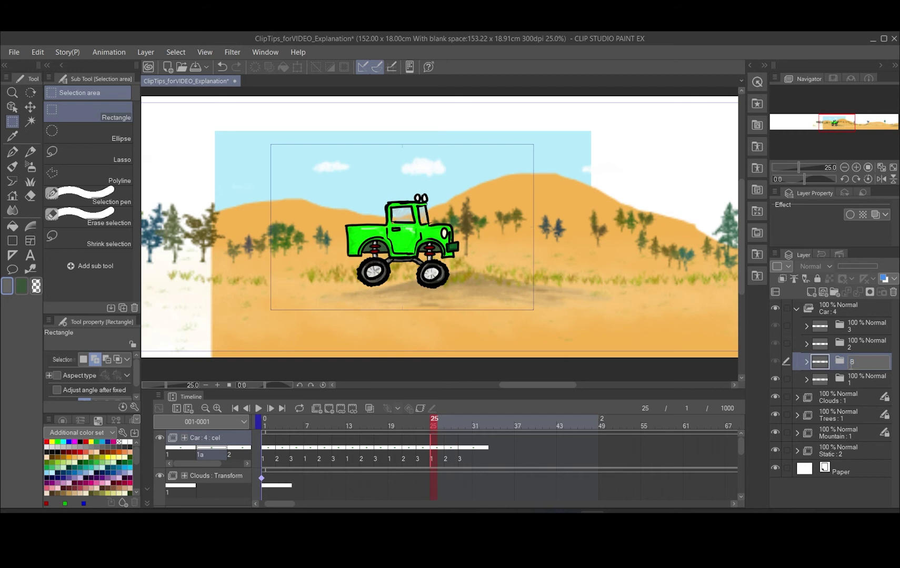
drag(864, 370, 868, 320)
click(864, 326)
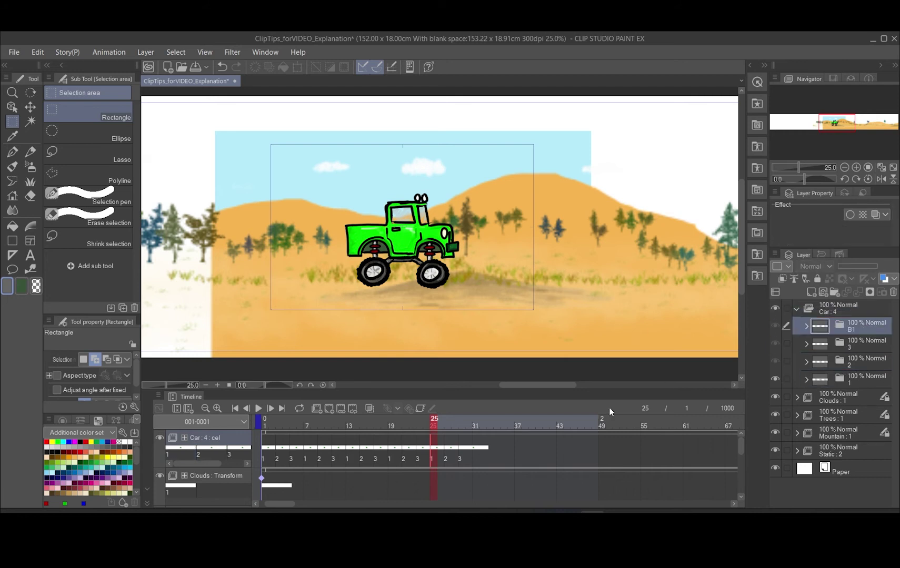
Replace the cel at frame 25 of the Car track with cel B1.
right_click(433, 458)
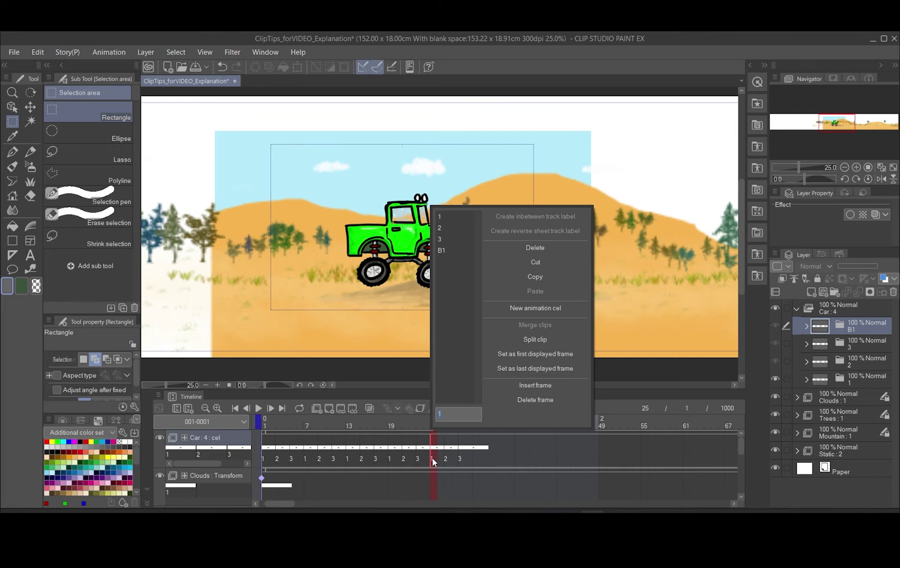
click(449, 411)
key(Return)
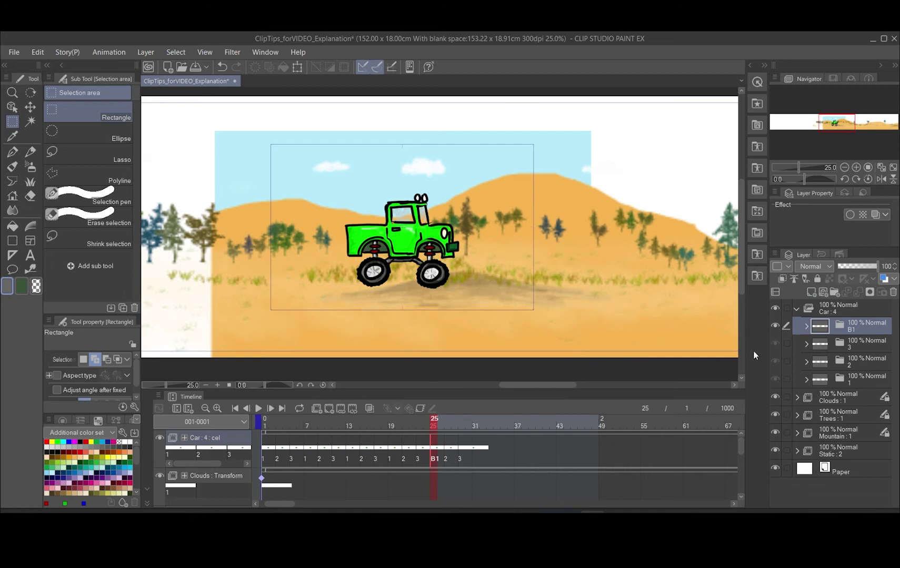
Merge the Wheels Animation and Car Animation layers inside folder B1 into one layer.
click(805, 327)
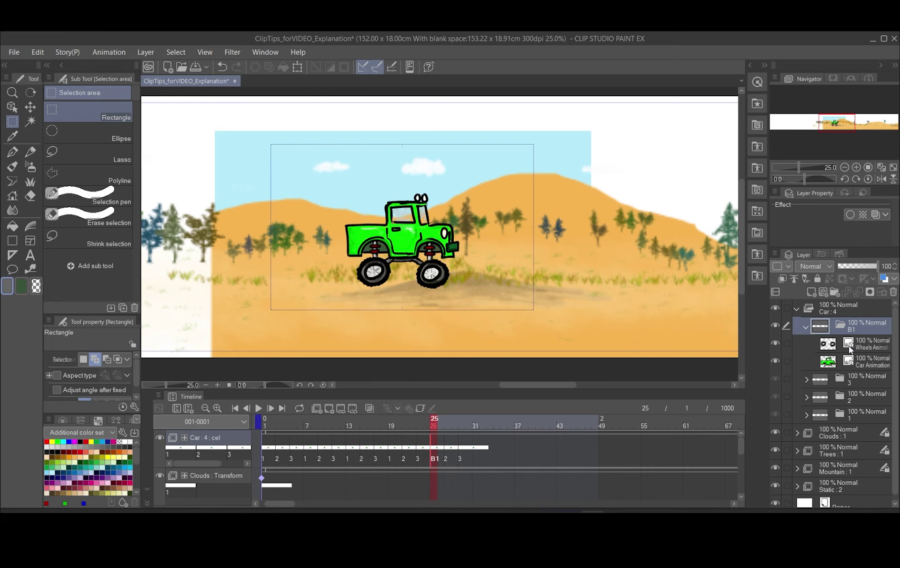
click(849, 349)
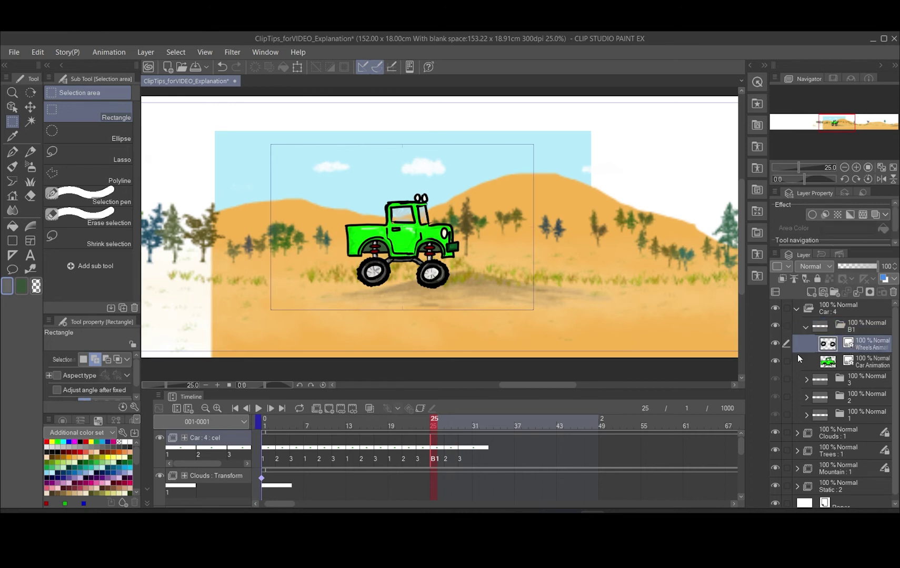
right_click(851, 349)
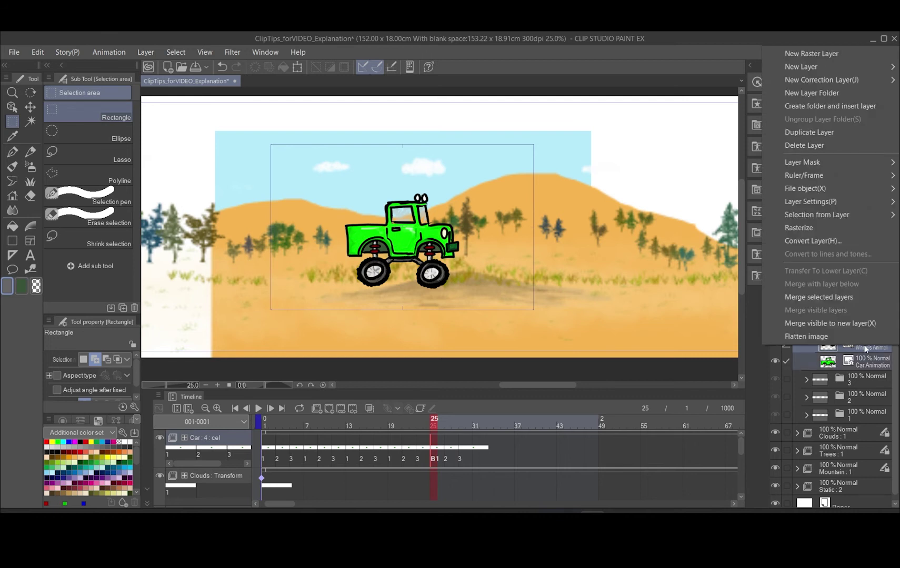
click(824, 295)
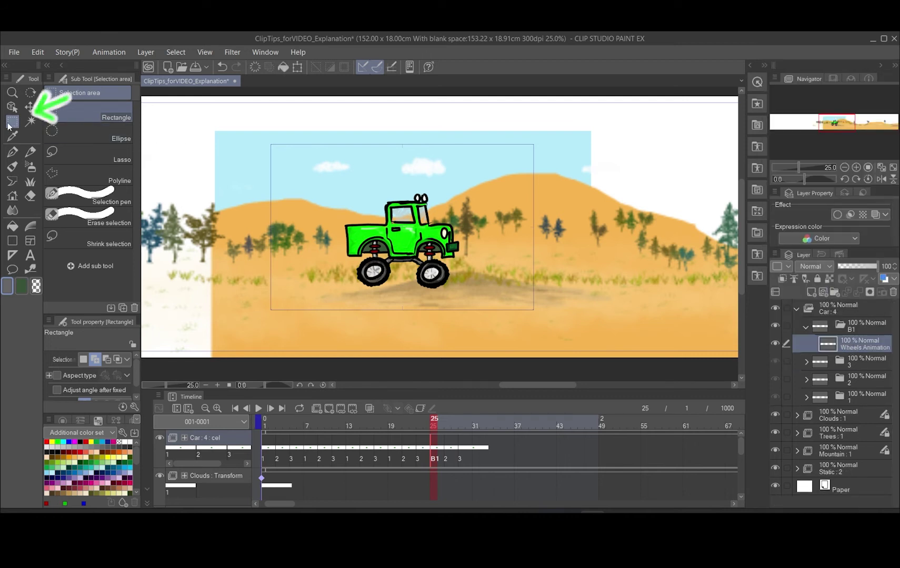
Select the whole car in B1 with a rectangular selection and rotate it so its front wheels lift off the ground.
drag(330, 179, 475, 299)
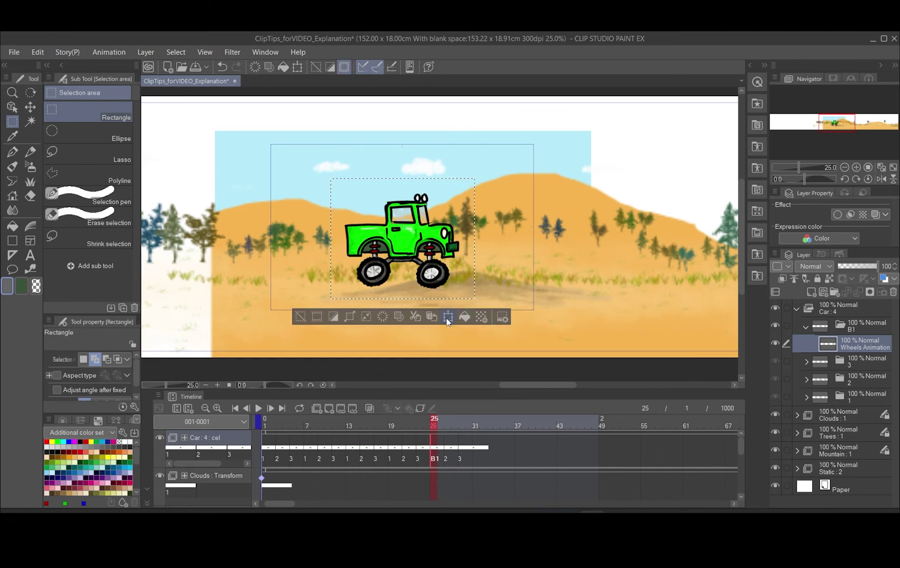
click(446, 318)
drag(372, 287, 372, 287)
drag(487, 175, 460, 164)
click(377, 326)
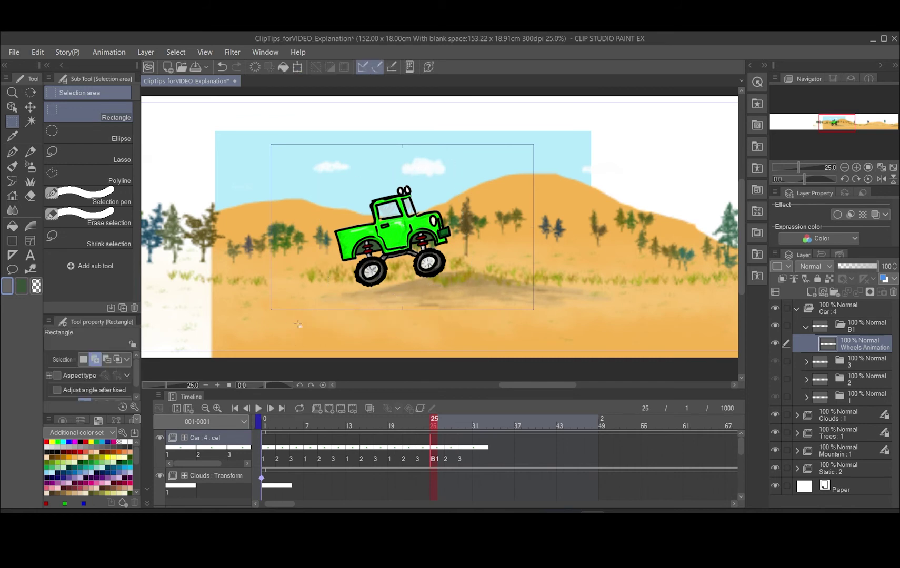
Enable onion skin to compare the tilted B1 cel with its neighbours, and go to frame 27 of the Car track.
click(434, 460)
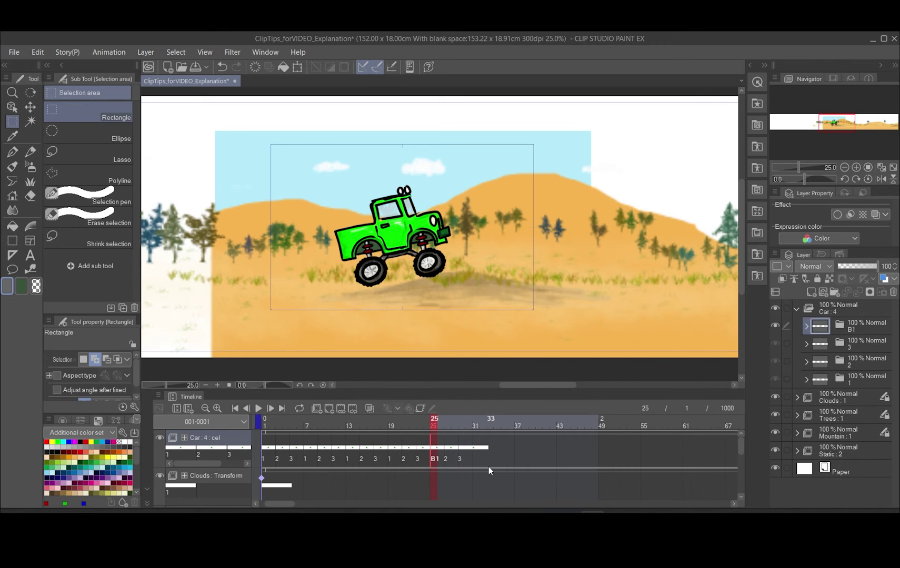
click(370, 409)
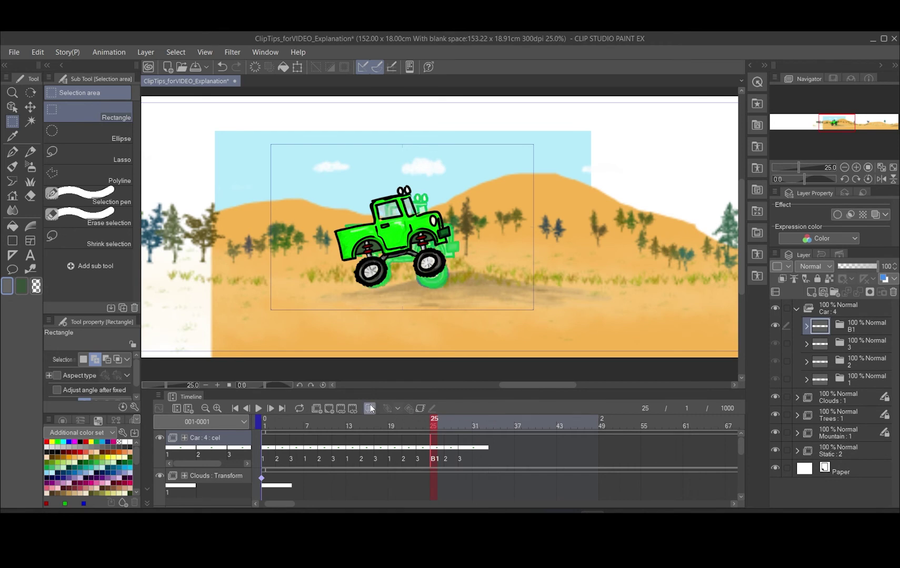
click(447, 460)
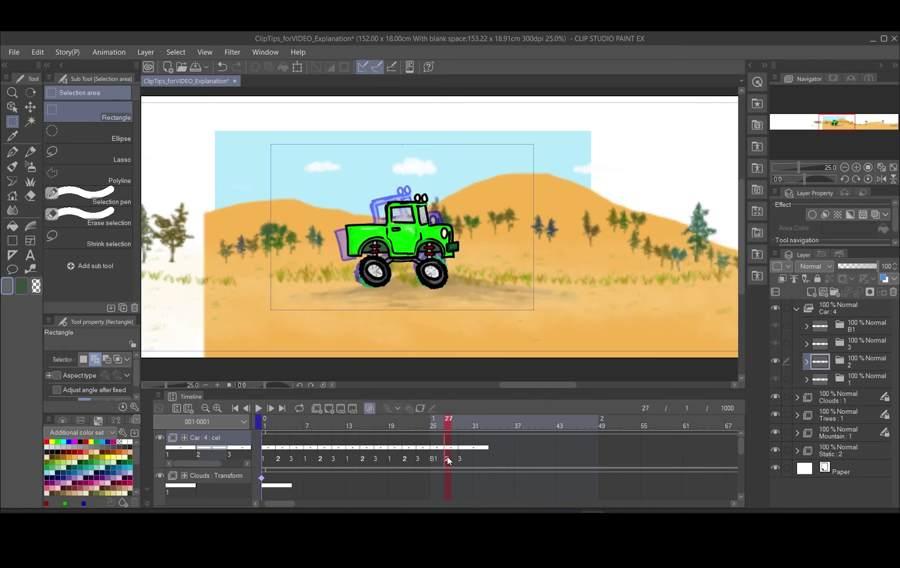
Duplicate cel folder 2 as B2 at the head of the Car folder and assign it to frame 27 of the Car track.
right_click(858, 365)
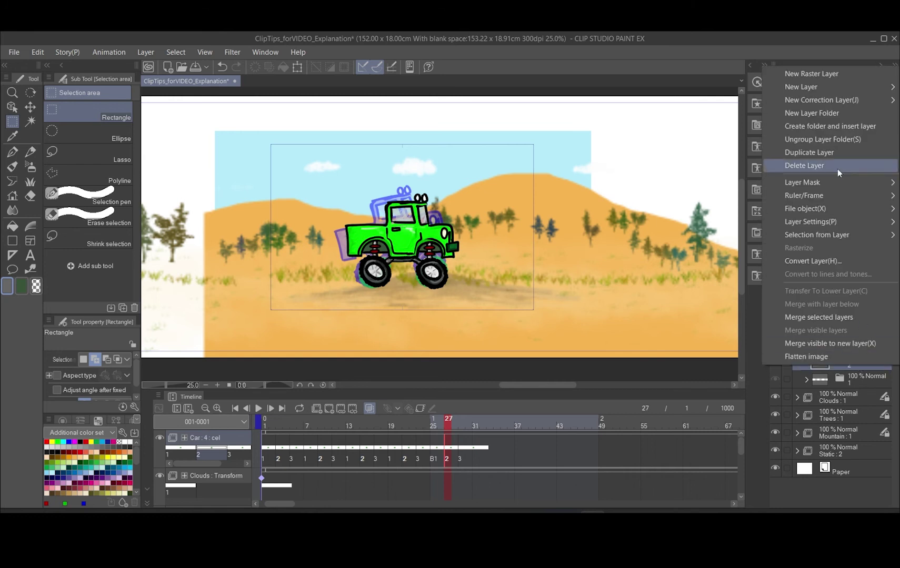
click(835, 160)
double_click(853, 364)
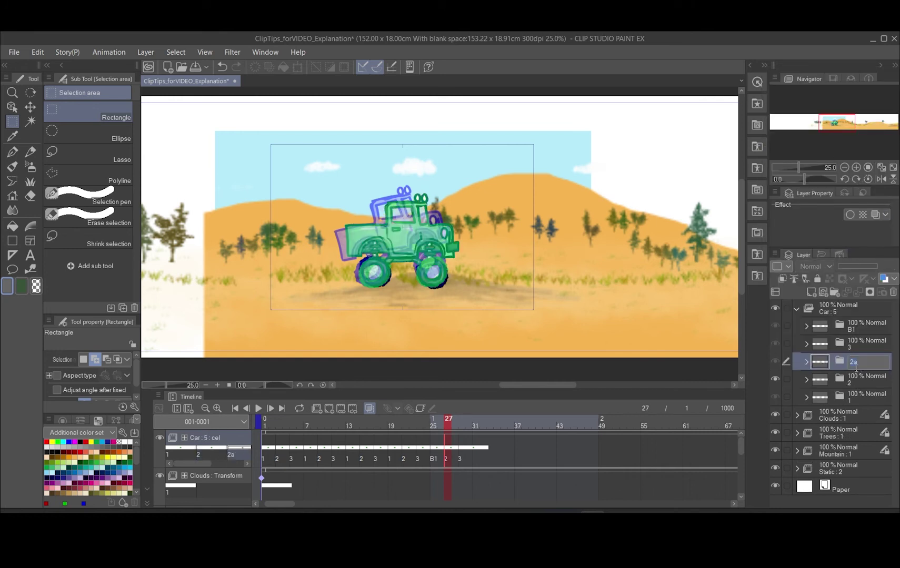
drag(857, 363, 866, 320)
right_click(461, 448)
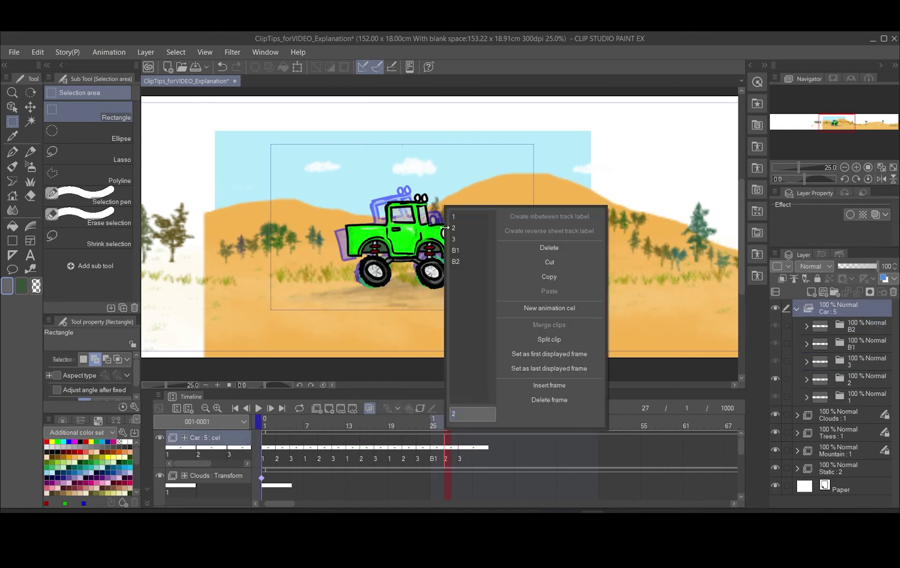
click(461, 265)
Merge the Tires2 and Car Animation layers inside folder B2 into one layer.
click(805, 327)
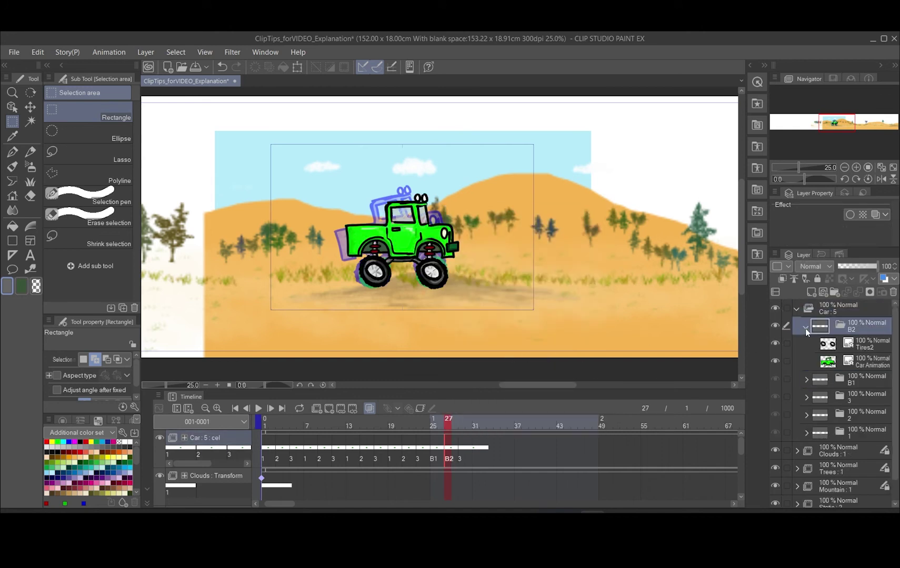
click(827, 347)
click(787, 362)
right_click(787, 363)
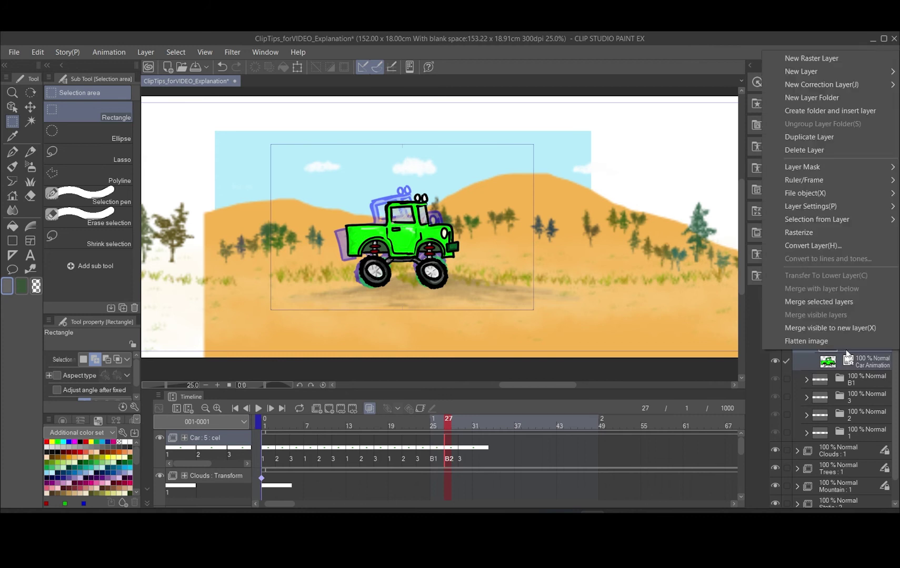
click(817, 297)
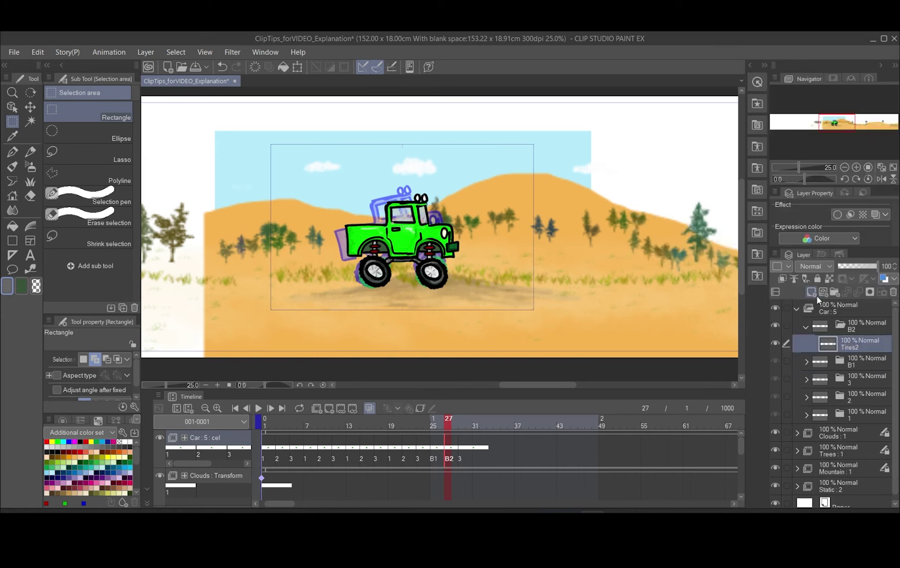
click(806, 327)
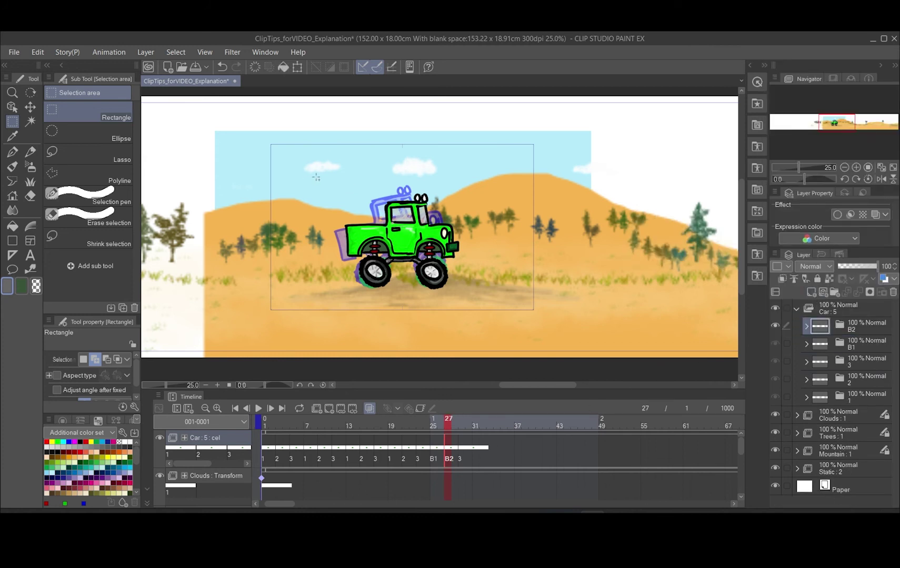
Select the whole car in B2 with a rectangular selection, rotate it so its front wheels lift off the ground, and deselect.
drag(320, 175, 472, 300)
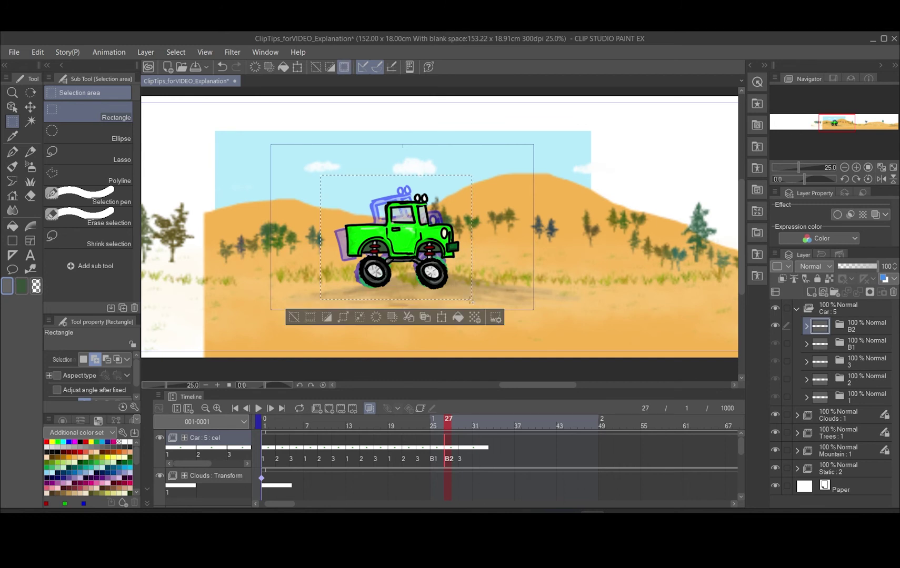
click(442, 317)
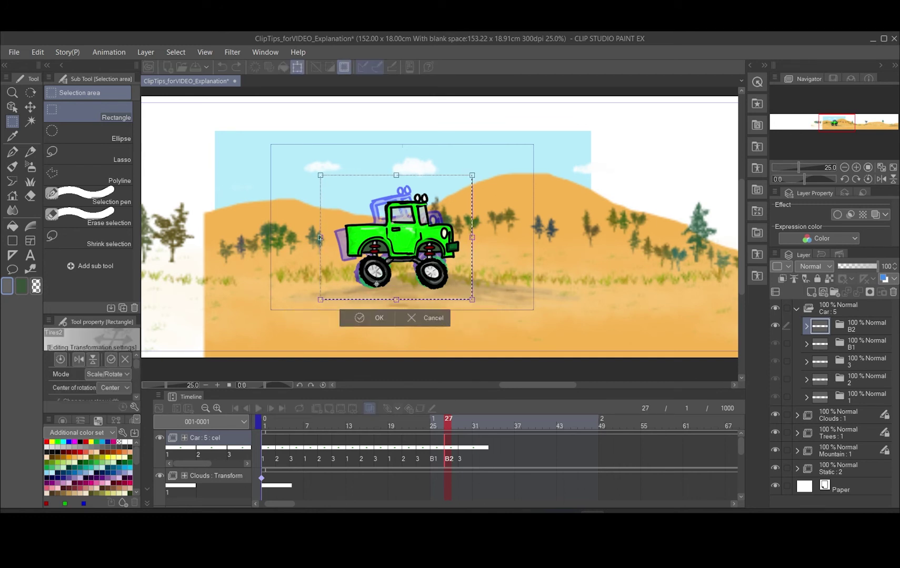
drag(488, 300, 491, 277)
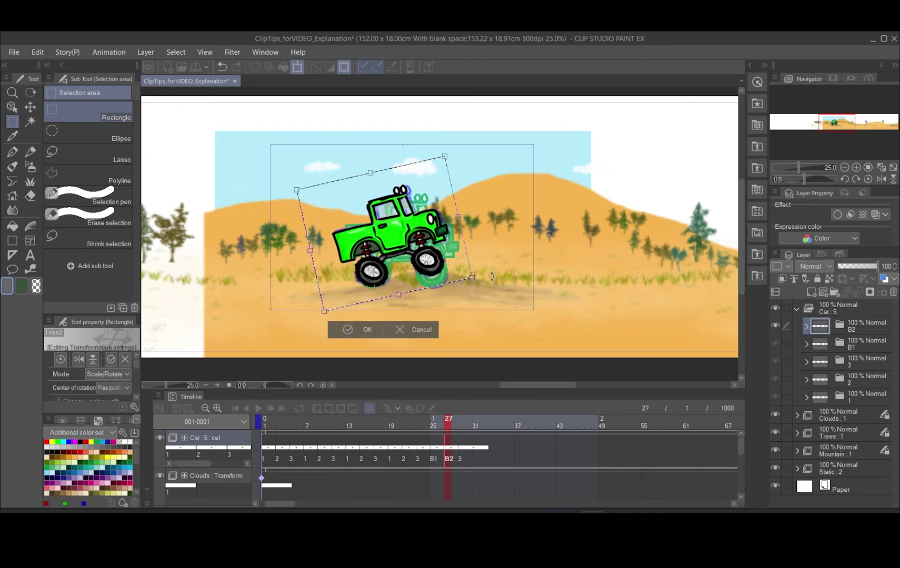
click(369, 330)
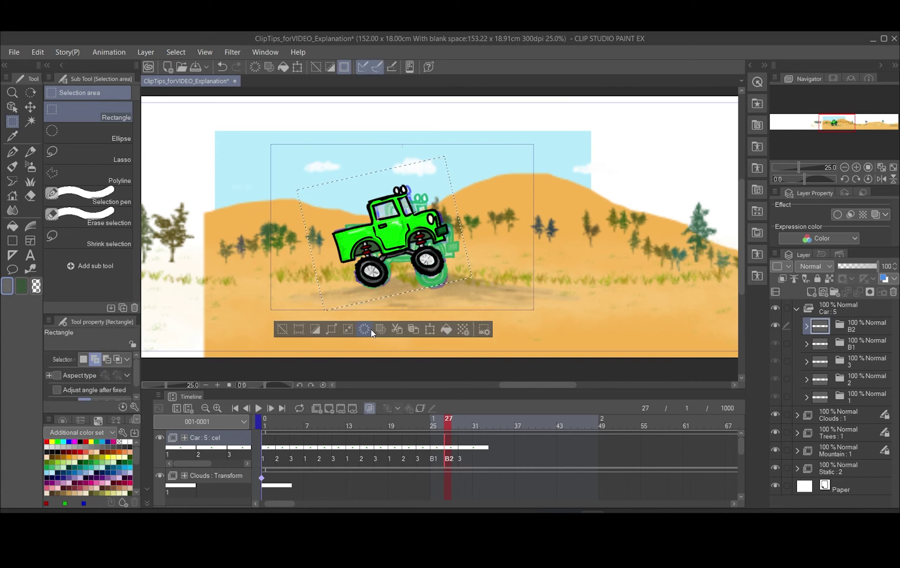
click(281, 330)
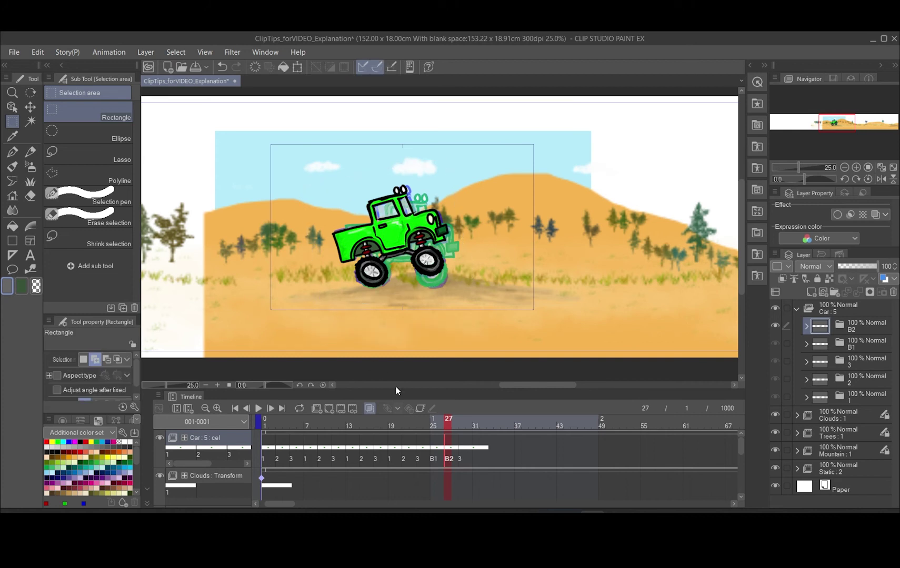
Duplicate cel folder 3, rename the copy B3, and move it above B2 in the Car folder.
right_click(861, 369)
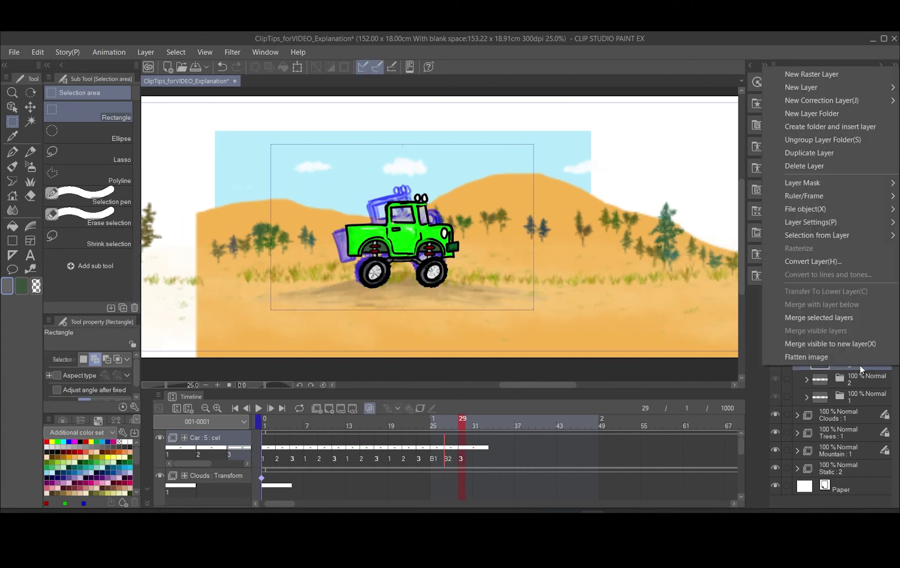
click(825, 153)
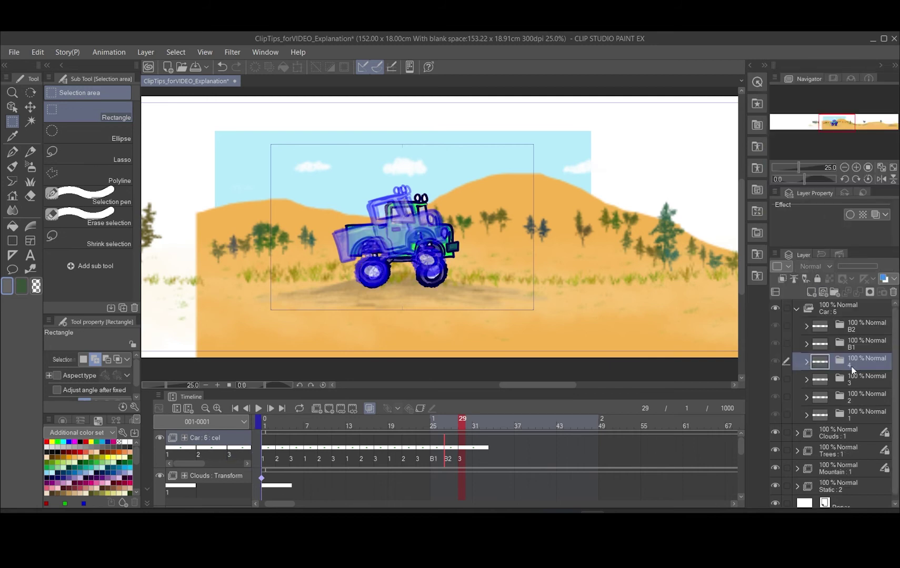
double_click(853, 368)
text(B3)
key(Return)
drag(859, 367, 862, 320)
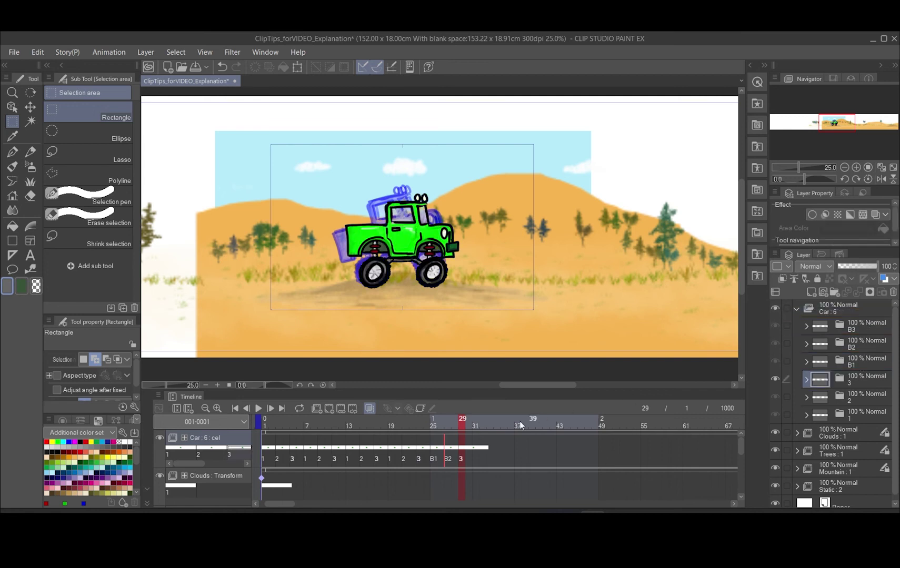
Replace the cel at frame 29 of the Car track with cel B3.
right_click(461, 459)
text(B)
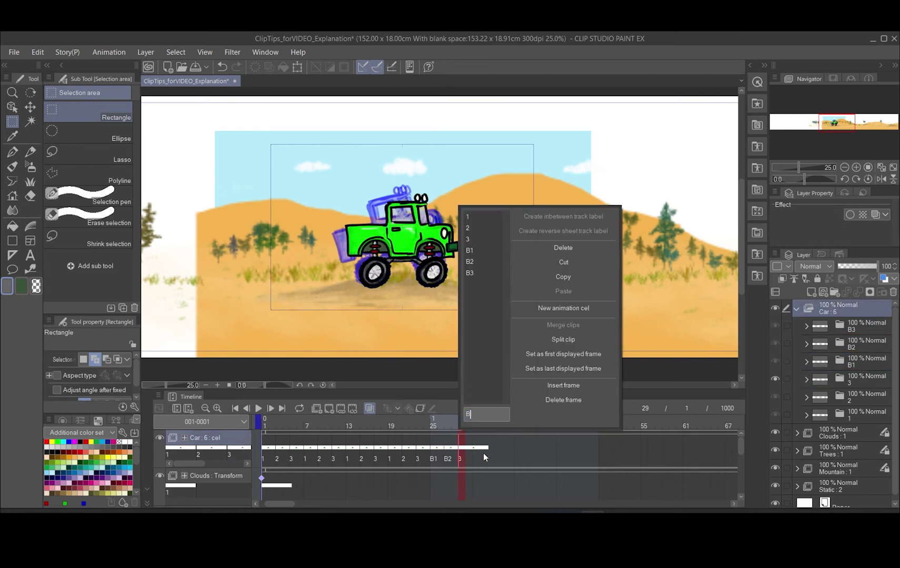
text(3)
key(Return)
Merge the Tires3 and Car Animation layers inside folder B3 into one layer.
click(805, 327)
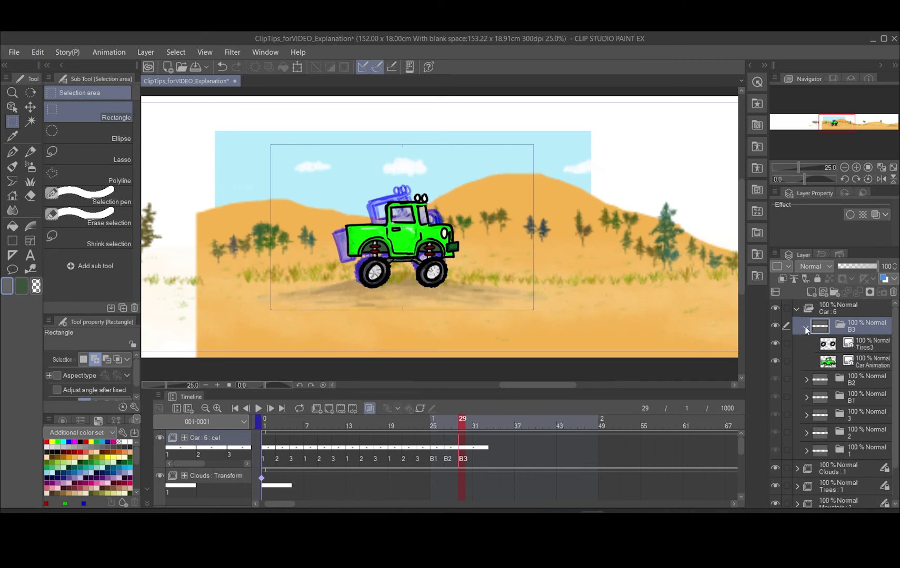
click(874, 347)
ctrl+click(865, 361)
right_click(865, 361)
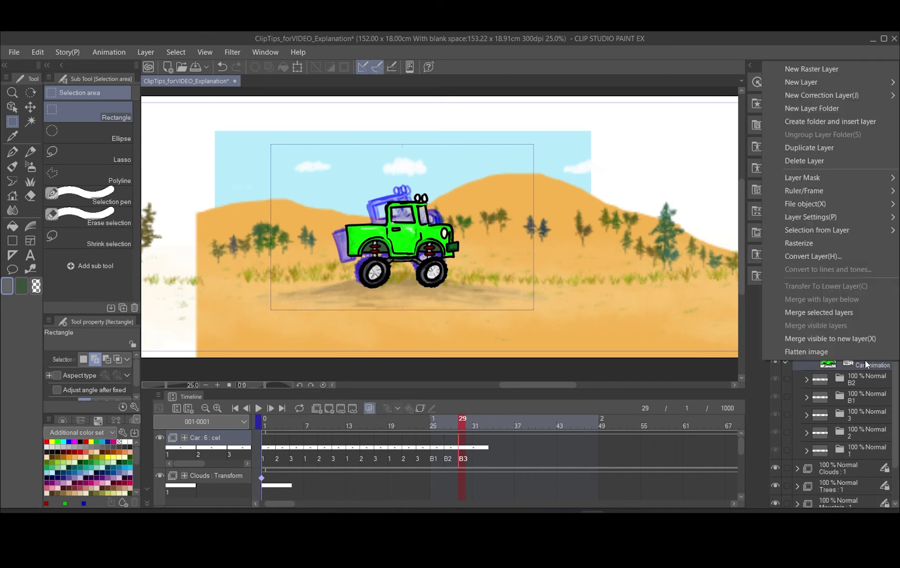
click(840, 312)
click(806, 326)
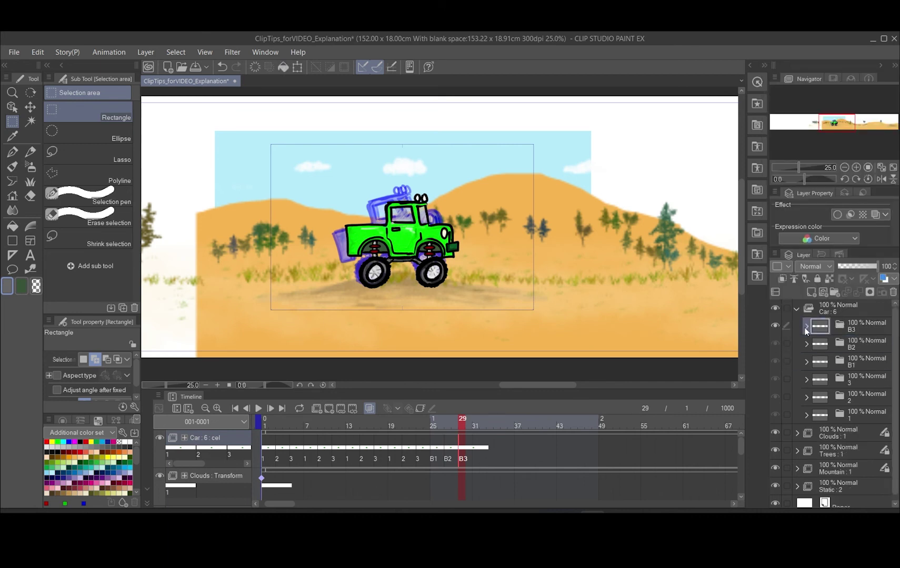
Select the whole car in B3, tilt its front upward, and raise it so all its wheels leave the ground.
drag(326, 173, 478, 303)
click(447, 322)
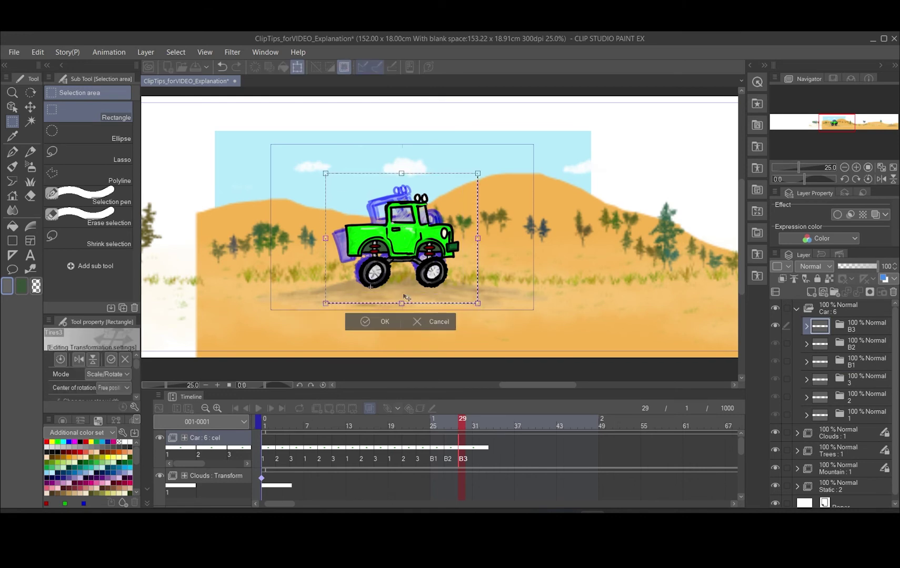
drag(490, 304, 495, 284)
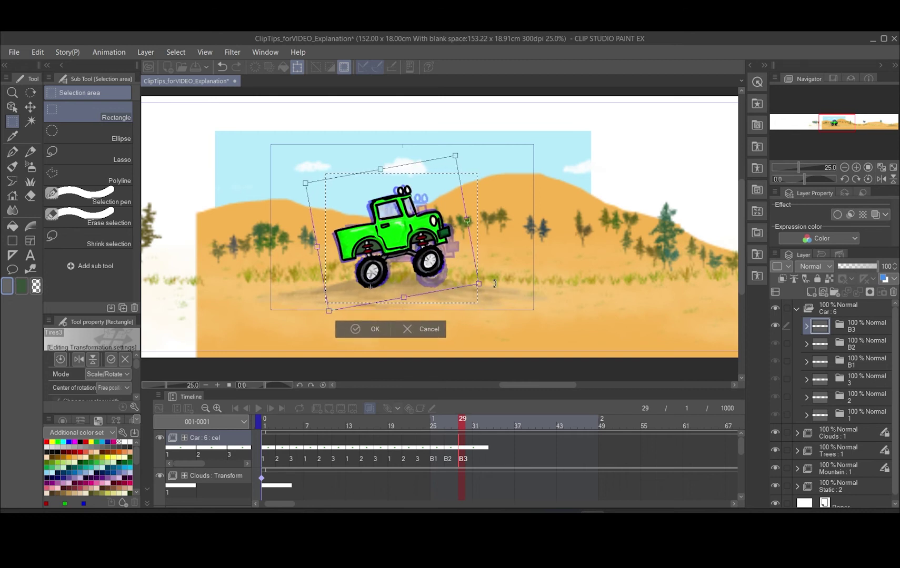
drag(495, 284, 494, 281)
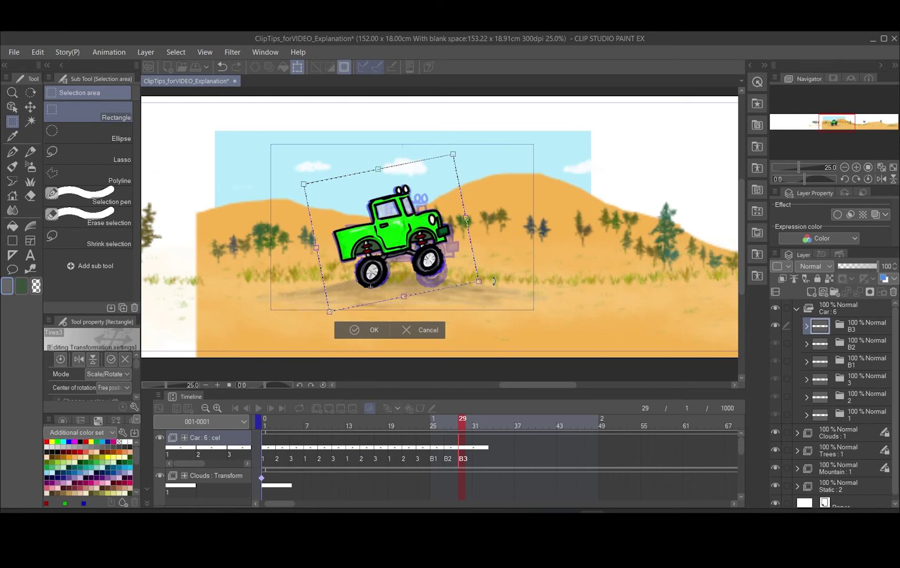
drag(493, 281, 493, 288)
key(Up)
key(Up)
key(Up)
key(Up)
key(Up)
key(Up)
key(Up)
key(Up)
key(Up)
key(Up)
key(Up)
key(Up)
key(Up)
key(Up)
key(Up)
key(Up)
key(Up)
key(Up)
key(Up)
key(Up)
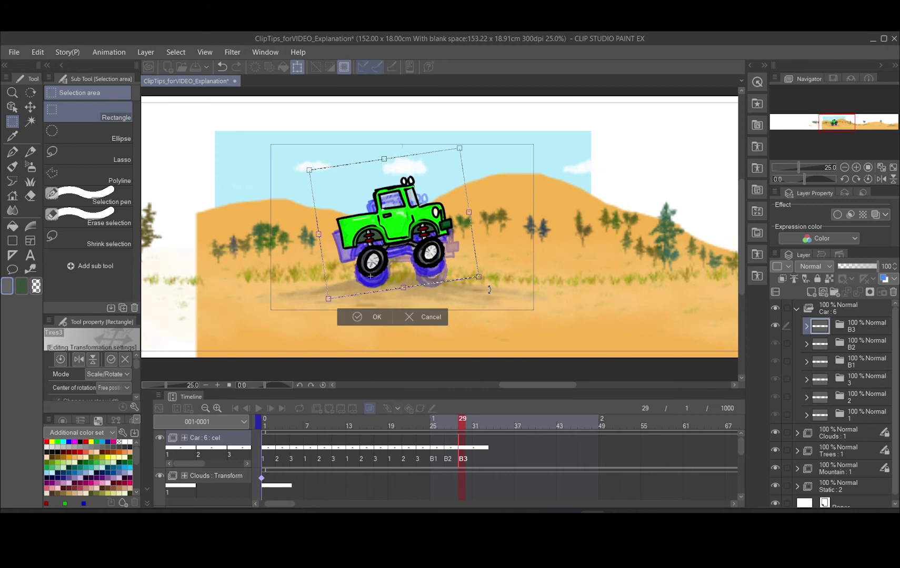
click(377, 316)
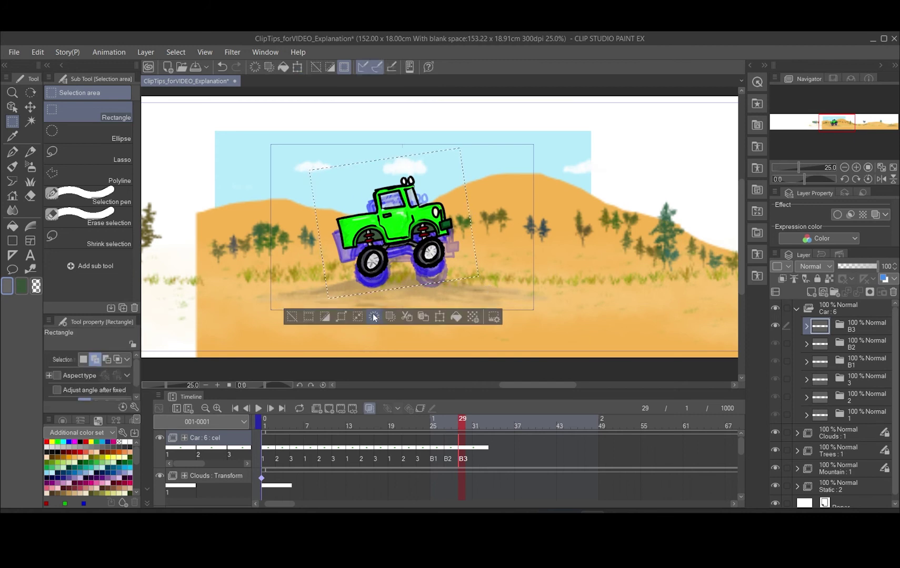
Duplicate cel folder B3 as B4 and assign it to frame 31 of the Car track.
drag(433, 455, 556, 449)
right_click(851, 327)
click(772, 296)
right_click(570, 456)
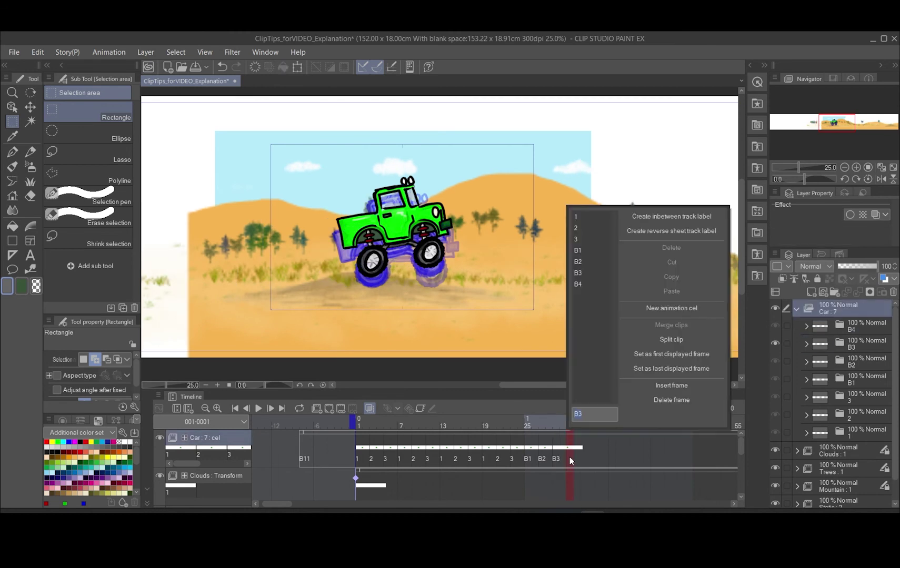
key(Return)
Rotate the car in B4 clockwise about its rear wheel until it is nearly level, and raise it slightly.
key(ctrl+t)
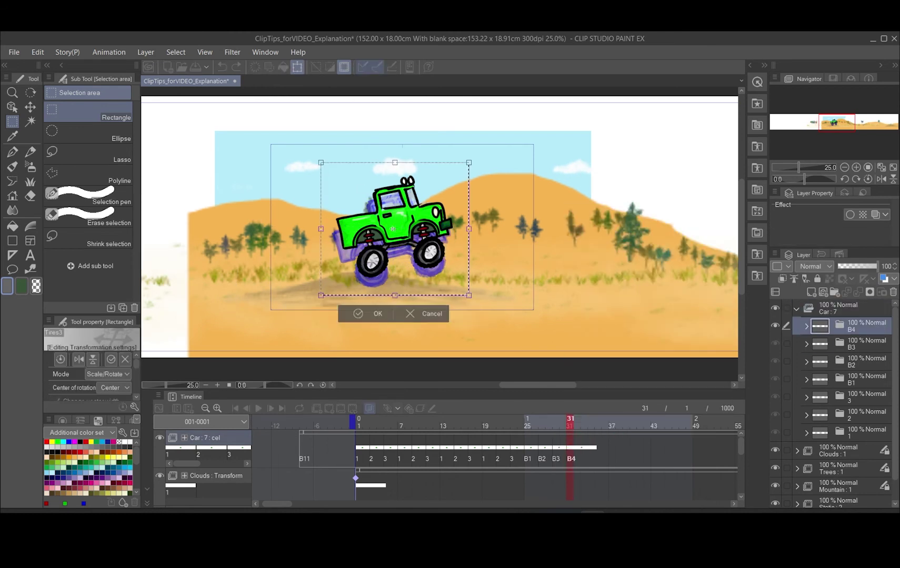
drag(394, 229, 370, 276)
drag(483, 156, 497, 172)
drag(405, 245, 404, 235)
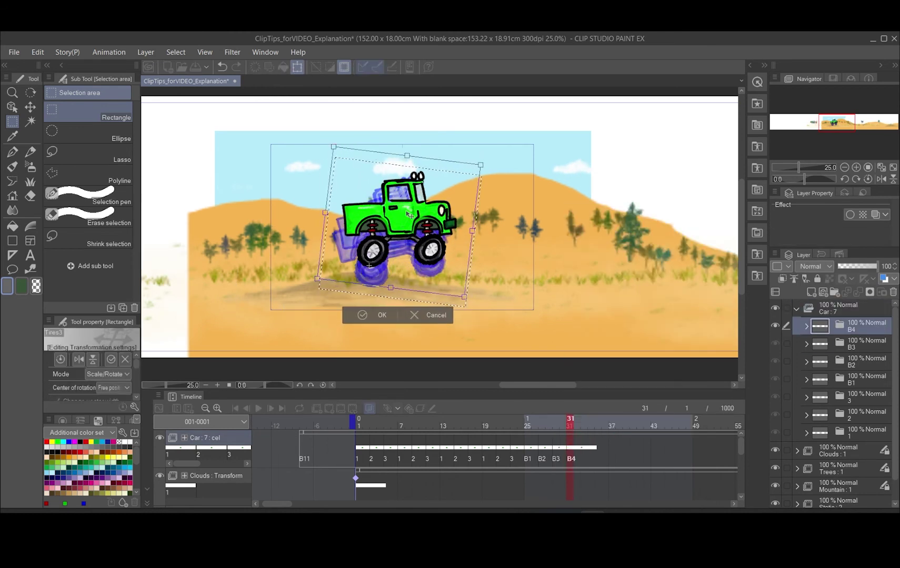
click(395, 316)
Duplicate cel folder B4 as B5 and assign it to frame 33 of the Car track.
right_click(856, 333)
click(753, 296)
right_click(581, 433)
click(592, 295)
Rotate the airborne car in B5 slightly clockwise about its rear wheel.
key(ctrl+t)
drag(374, 261, 367, 267)
drag(479, 157, 489, 167)
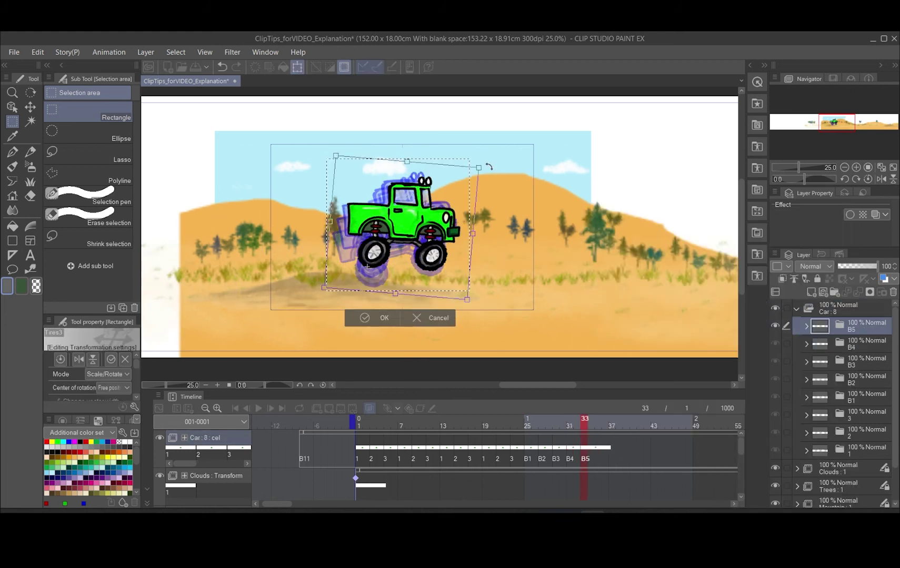
drag(408, 238, 408, 237)
click(385, 316)
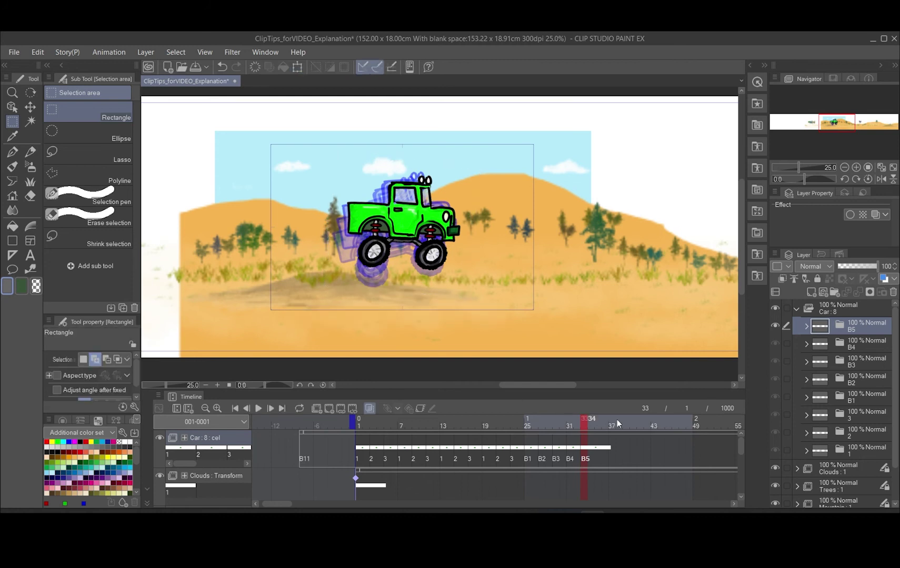
Duplicate cel folder B5 as B6 and assign it to frame 35 of the Car track.
right_click(857, 327)
click(753, 296)
click(598, 466)
right_click(599, 465)
click(606, 295)
Select the car in B6, rotate it clockwise about its rear wheel so the nose dips, and lower it slightly.
drag(330, 162, 472, 284)
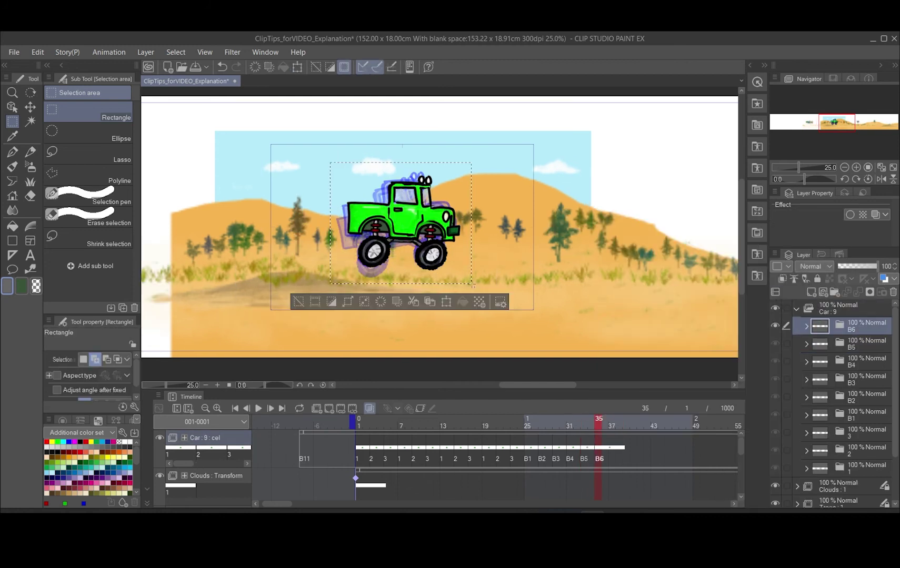
key(ctrl+t)
drag(400, 224, 369, 266)
drag(479, 156, 486, 165)
drag(450, 226, 450, 228)
click(386, 311)
Duplicate cel folder B6 as B7 and assign it to frame 37 of the Car track.
click(612, 461)
right_click(851, 326)
click(757, 296)
right_click(612, 460)
click(620, 318)
Tilt the car in B7 further nose-down, lower it toward the ground, and clear the selection.
key(ctrl+a)
key(ctrl+t)
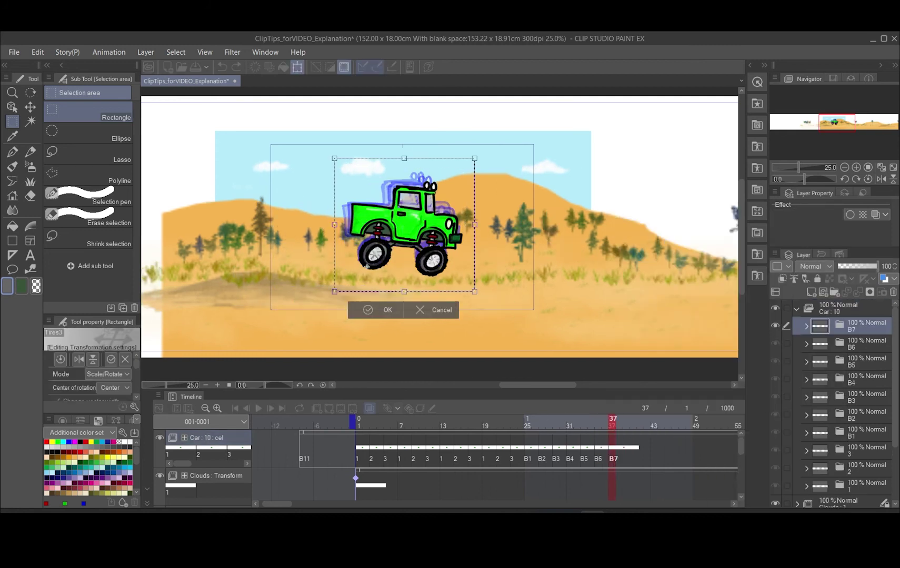
drag(482, 157, 490, 164)
drag(448, 224, 447, 228)
click(389, 320)
key(ctrl+d)
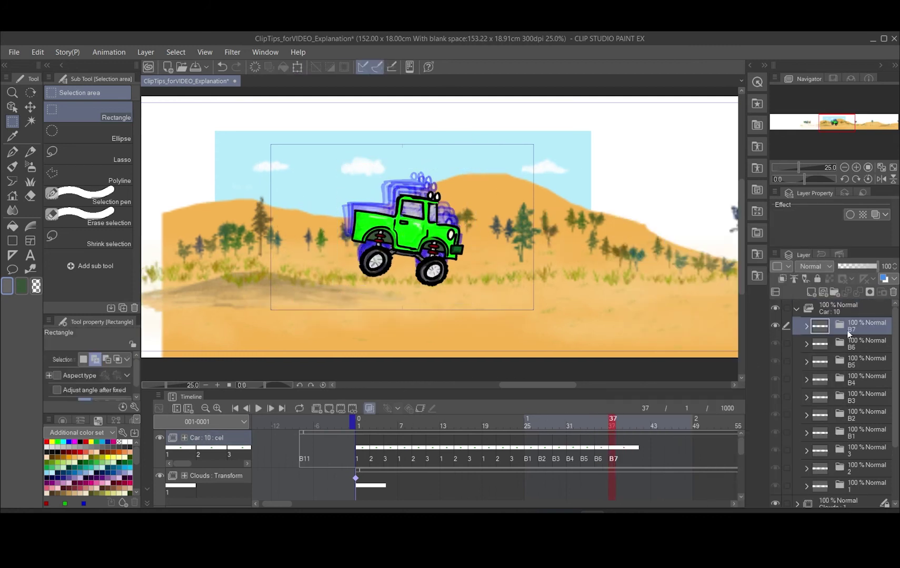
Duplicate cel folder B7 as B8 and assign it to frame 39 of the Car track.
right_click(865, 327)
click(781, 298)
click(627, 460)
right_click(627, 459)
click(634, 317)
Select the car in B8, rotate it further nose-down, lower it until the front wheel nears the ground, and deselect.
drag(327, 171, 478, 297)
key(ctrl+t)
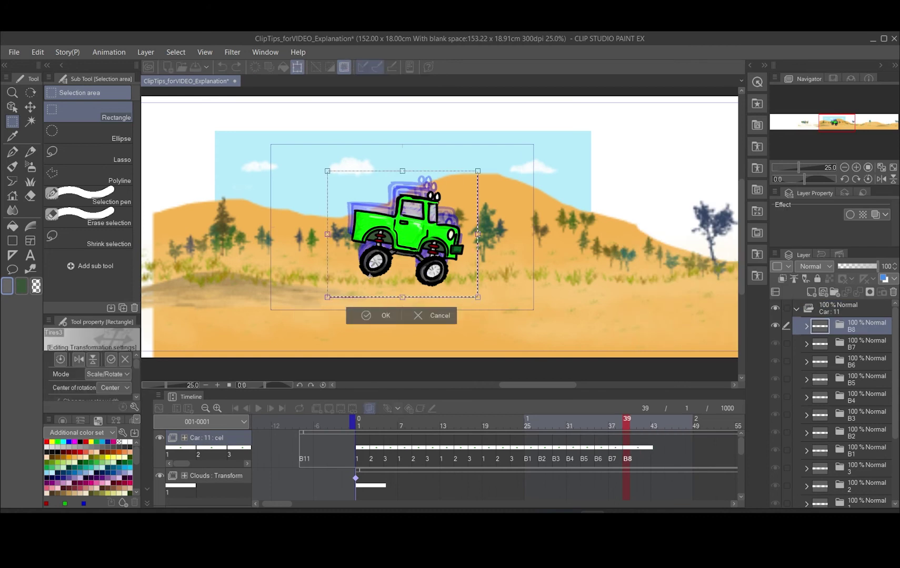
drag(482, 167, 488, 173)
drag(448, 226, 449, 233)
click(387, 329)
click(303, 327)
Duplicate cel folder B8 as B9 and assign it to frame 41 of the Car track.
right_click(864, 328)
click(777, 299)
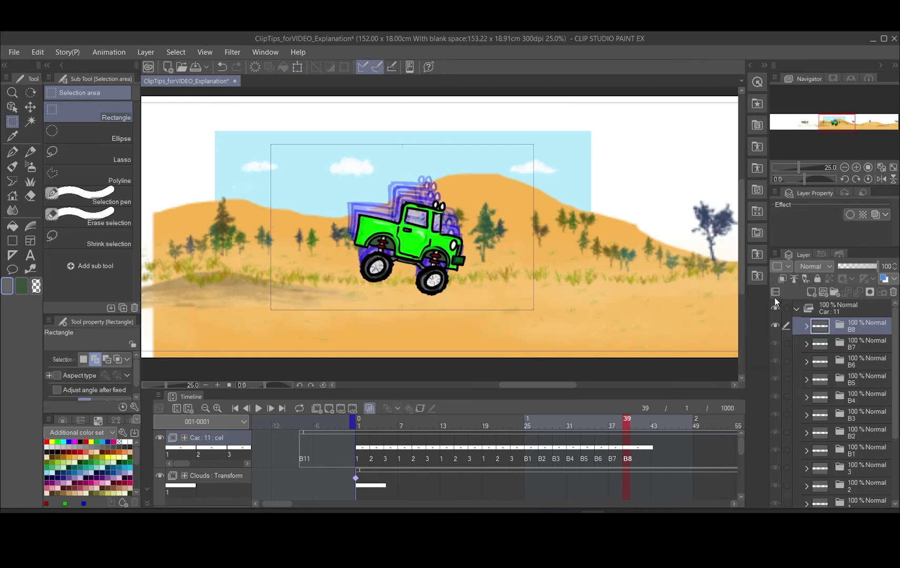
click(639, 417)
right_click(640, 459)
click(649, 414)
Select the car in B9, rotate and reposition it for the landing, and clear the selection.
drag(335, 182, 478, 305)
key(ctrl+t)
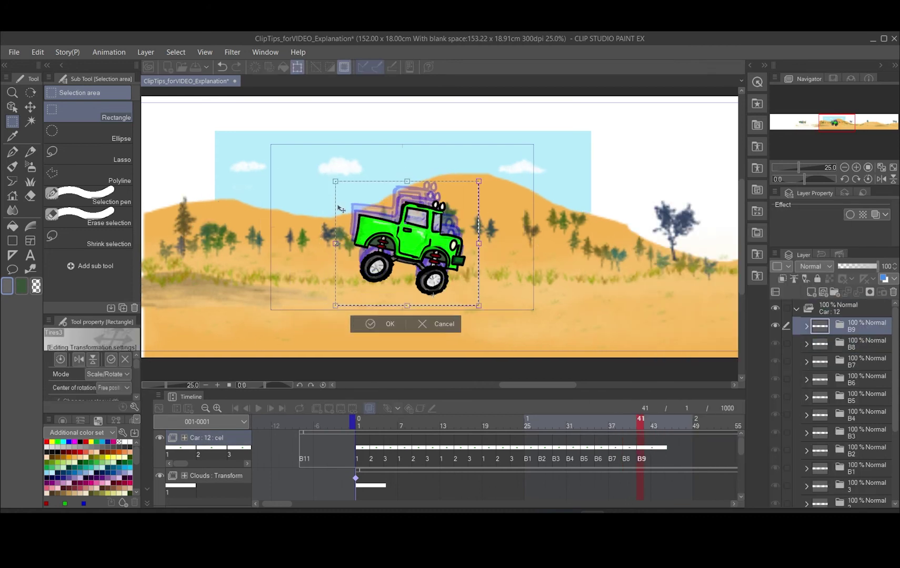
drag(331, 176, 477, 303)
click(387, 336)
key(ctrl+d)
Duplicate cel folder B9 as B10 and assign it to frame 43 of the Car track.
right_click(855, 330)
click(812, 128)
click(653, 419)
right_click(655, 459)
click(664, 414)
Rotate the car in B10 back to level with both wheels on the ground, and deselect.
key(ctrl+t)
drag(407, 241, 433, 295)
drag(333, 177, 321, 189)
click(383, 332)
key(ctrl+d)
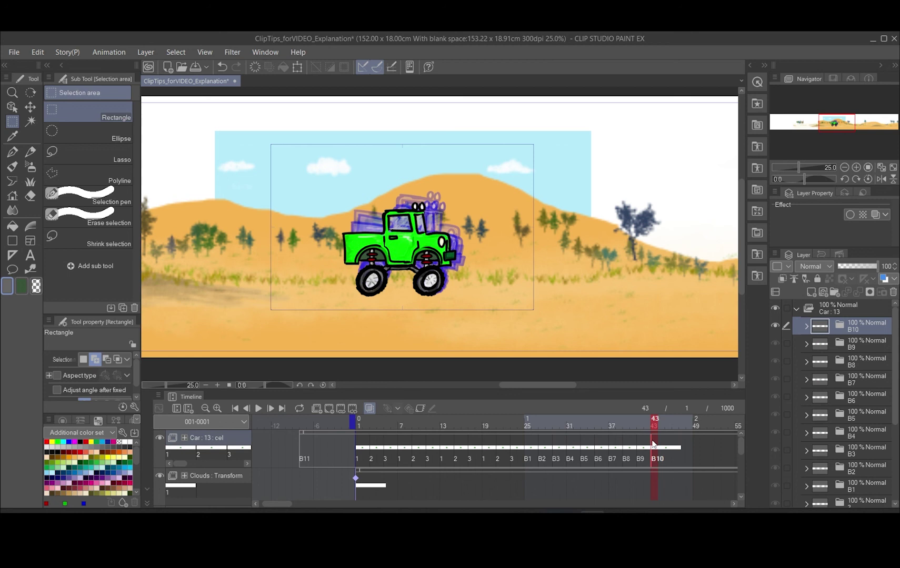
Resume the driving cycle by assigning cels 1, 2 and 3 to frames 45, 47 and 49 of the Car track.
scroll(652, 445, right, 4)
click(504, 445)
right_click(504, 443)
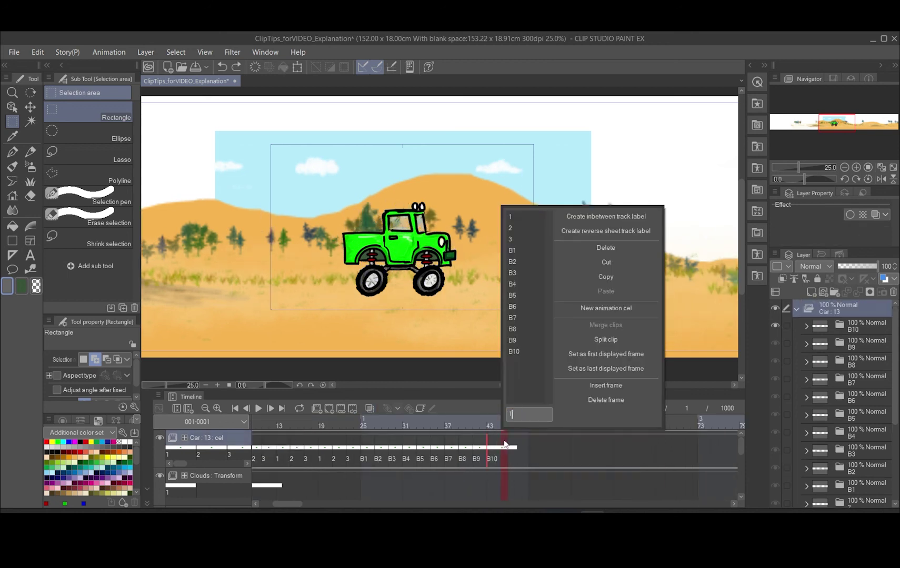
text(1)
key(Return)
click(519, 446)
right_click(518, 446)
text(2)
key(Return)
click(532, 444)
right_click(532, 445)
text(3)
key(Return)
Continue the driving cycle with cels 1, 2, 3 and 1 at frames 51, 53, 55 and 57 of the Car track.
click(547, 445)
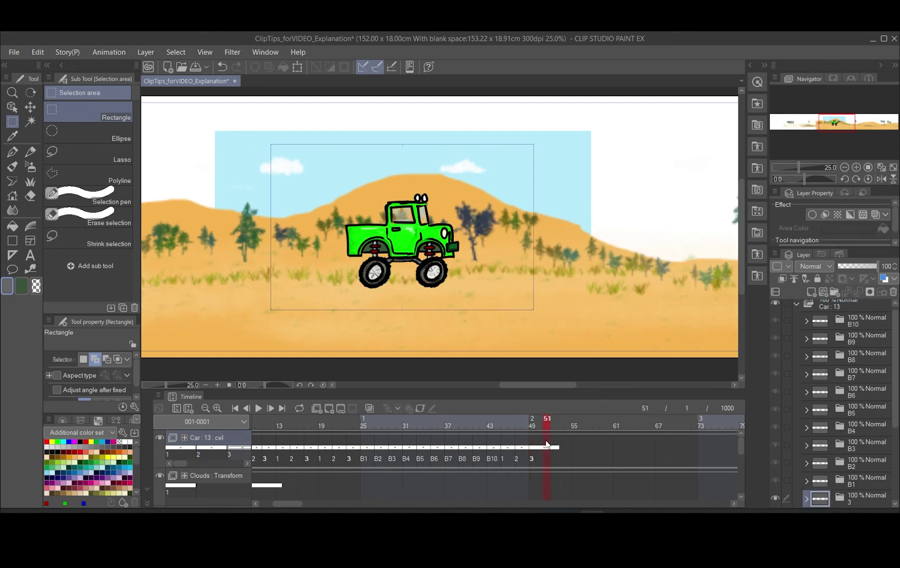
right_click(546, 445)
text(1)
key(Return)
right_click(561, 444)
text(2)
key(Return)
right_click(576, 446)
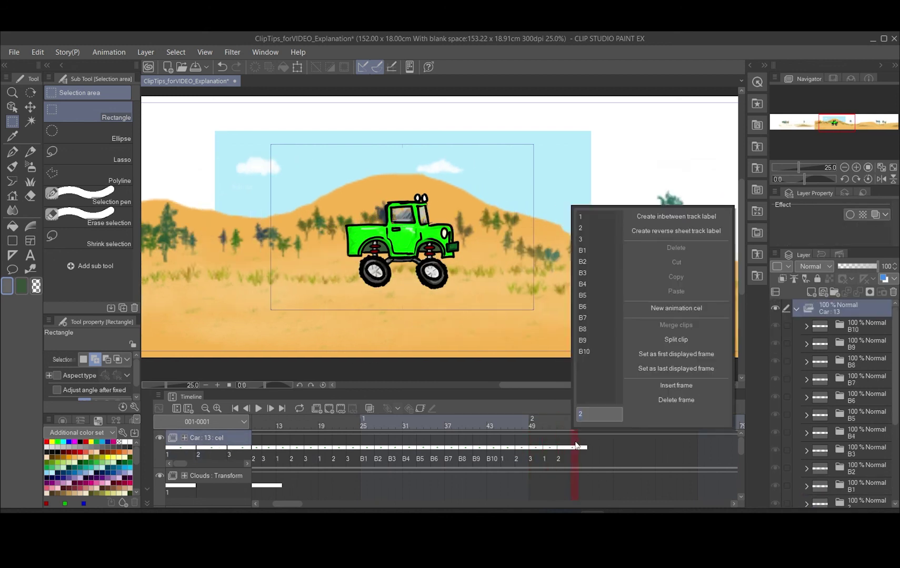
text(3)
key(Return)
click(588, 445)
right_click(588, 444)
text(1)
key(Return)
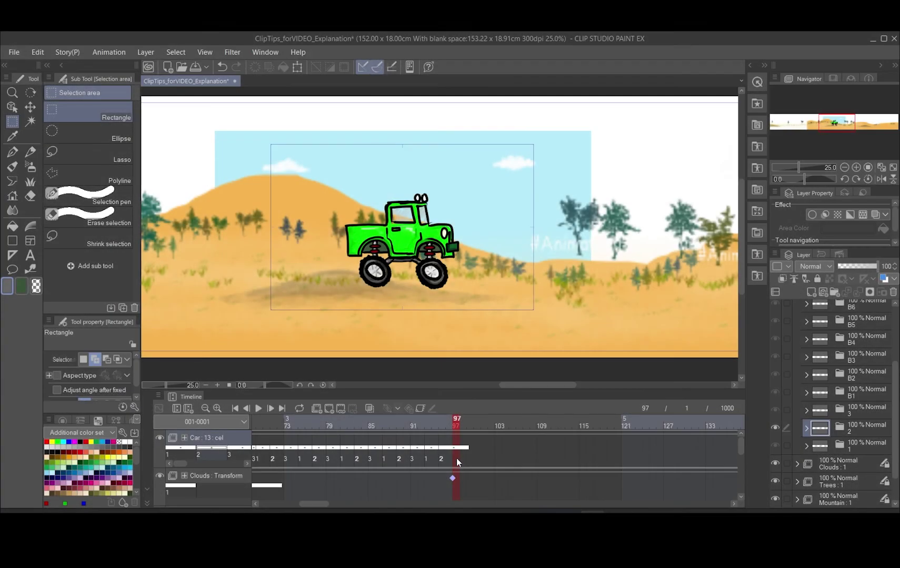
Duplicate cel folder 3, name the copy E1, and place it first in the Car animation folder.
click(858, 410)
right_click(857, 412)
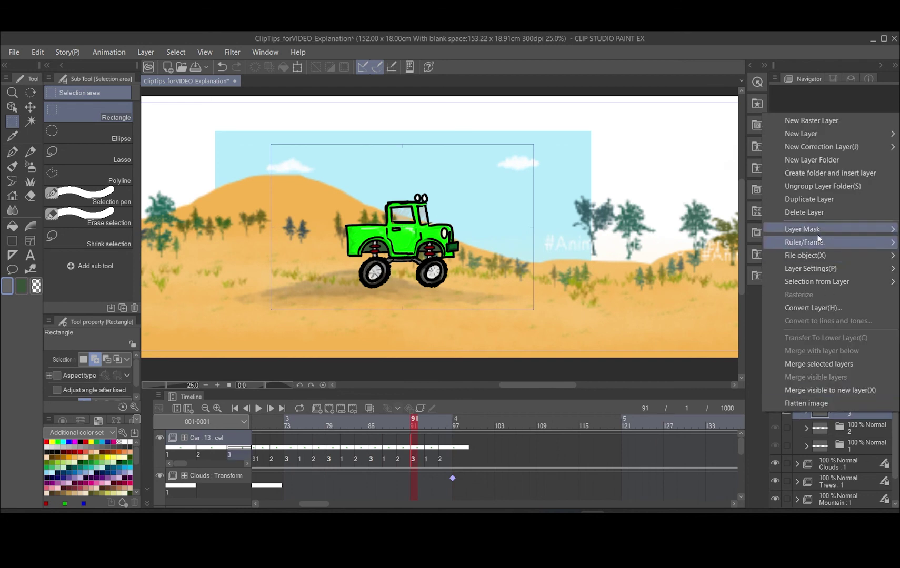
click(810, 200)
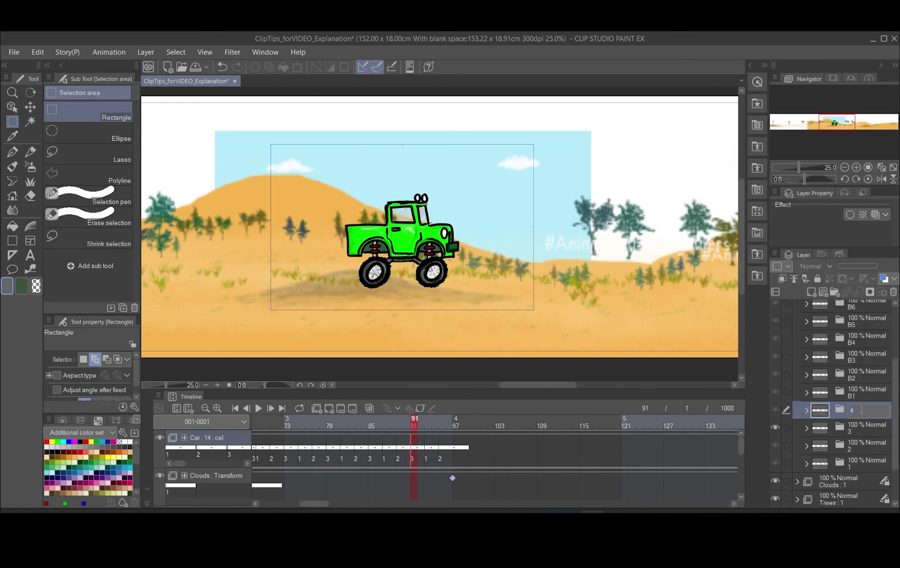
text(E1)
key(Return)
drag(863, 410, 874, 301)
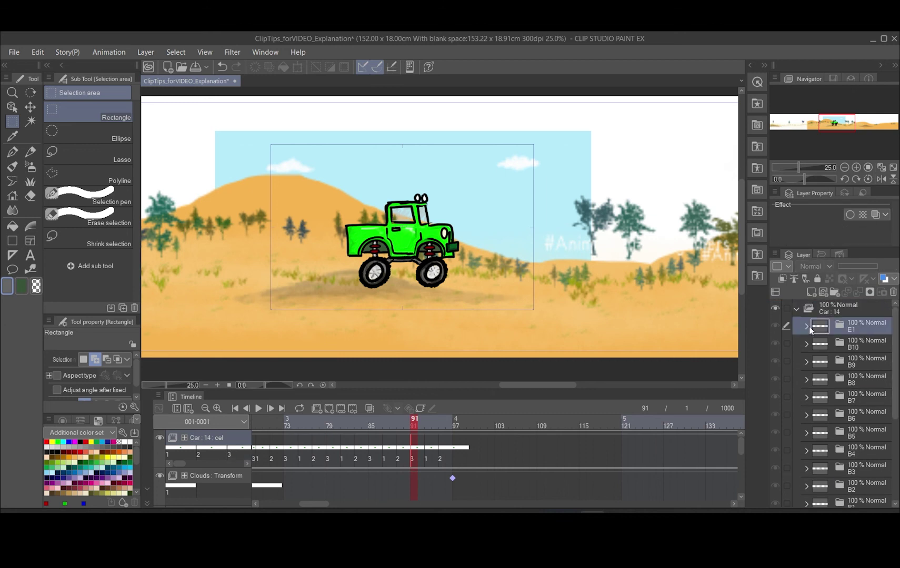
Merge the layers inside cel folder E1 into a single layer and collapse the folder.
click(806, 326)
click(864, 345)
shift+click(860, 363)
right_click(860, 363)
click(831, 314)
click(806, 327)
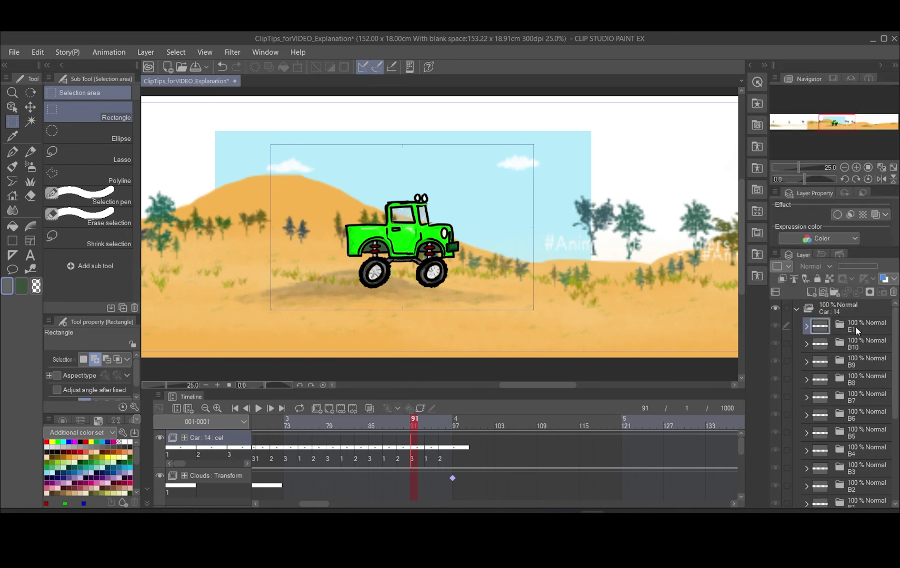
Assign E1 to frame 97 of the Car track and shift its car a short distance forward.
click(456, 455)
right_click(456, 455)
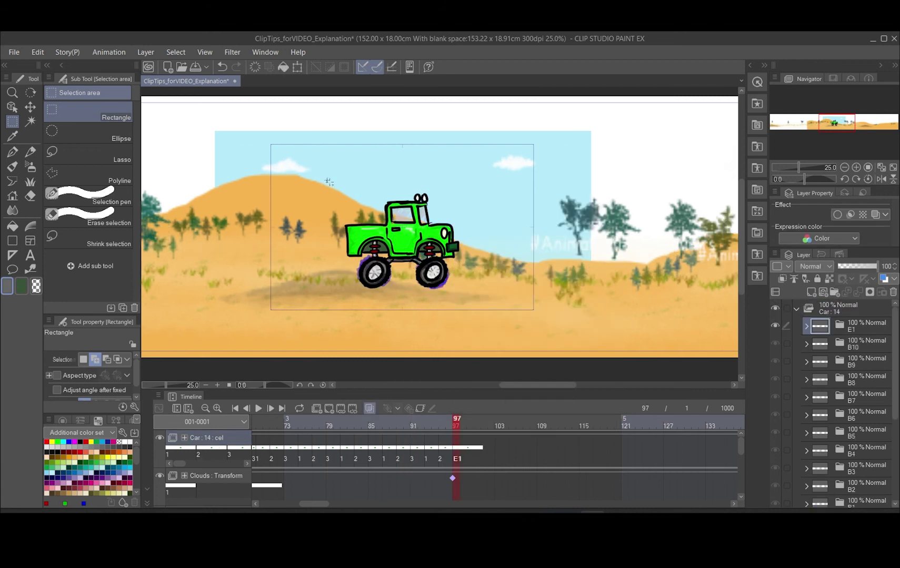
drag(368, 213, 482, 301)
click(453, 319)
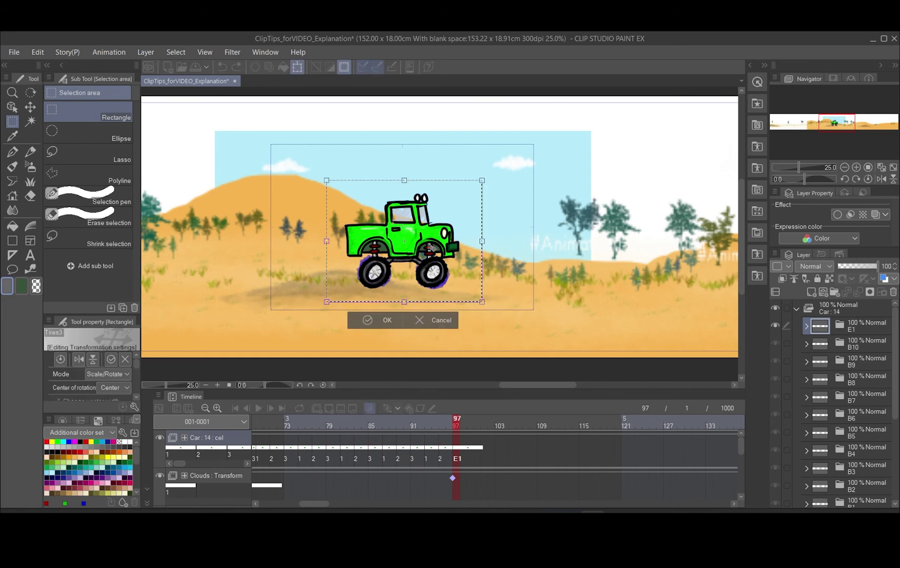
drag(430, 248, 456, 245)
click(414, 319)
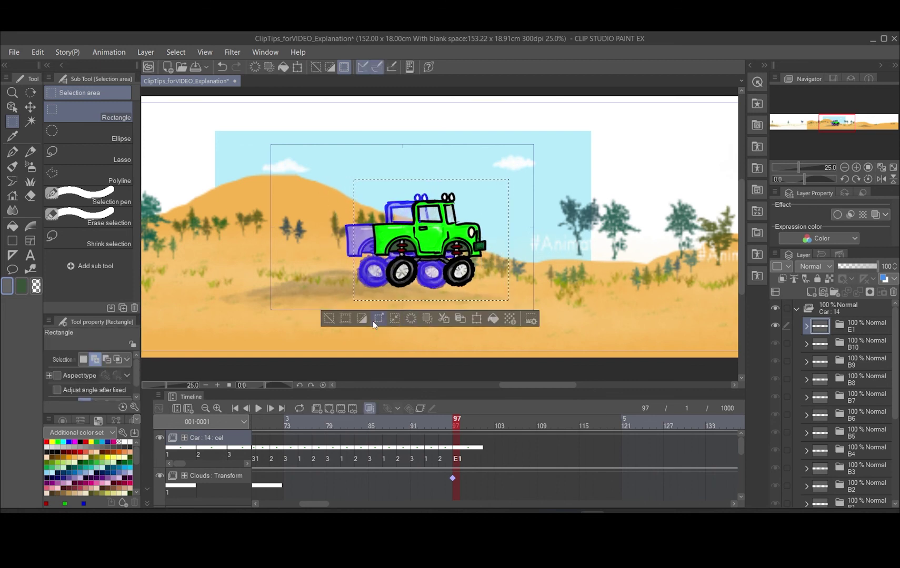
click(349, 316)
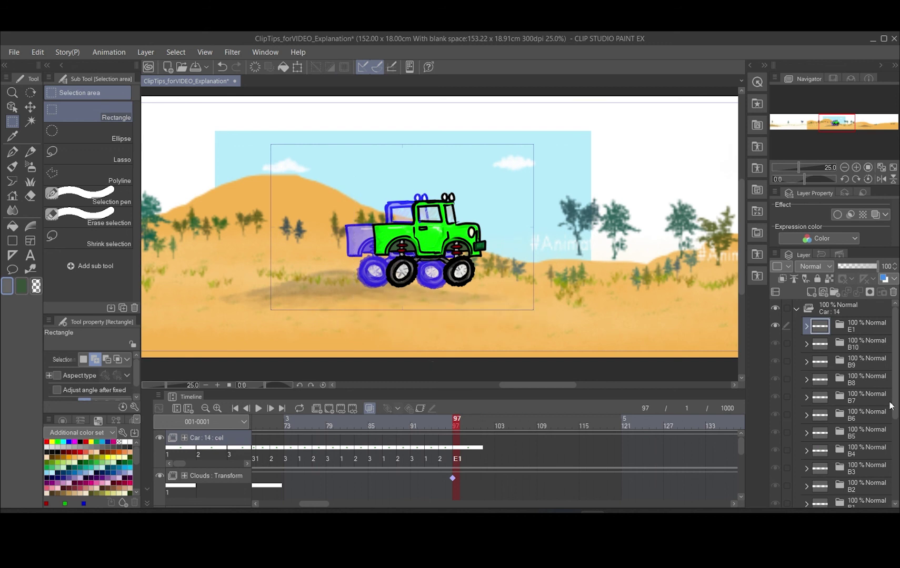
Duplicate cel folder 1, name the copy E2, and place it above E1 in the Car animation folder.
scroll(859, 429, down, 5)
click(859, 426)
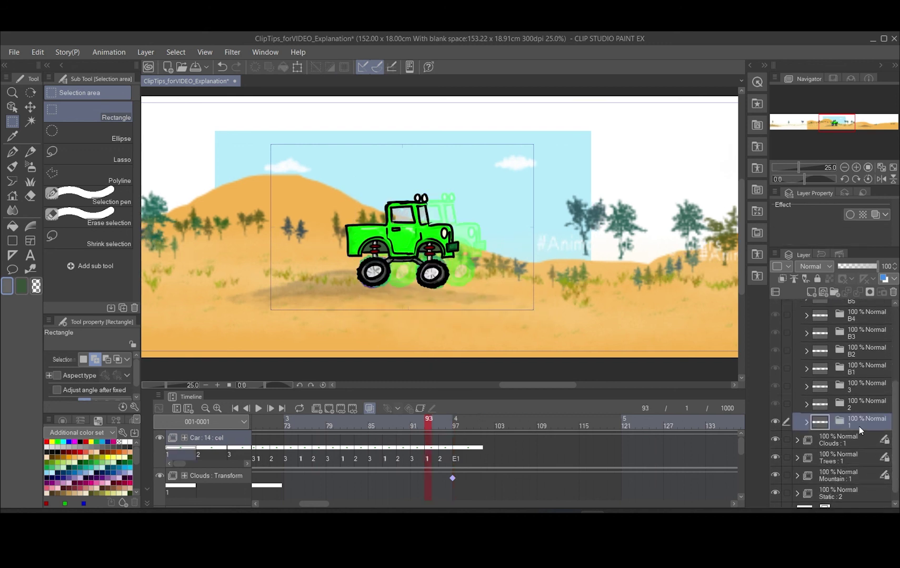
right_click(859, 426)
click(818, 217)
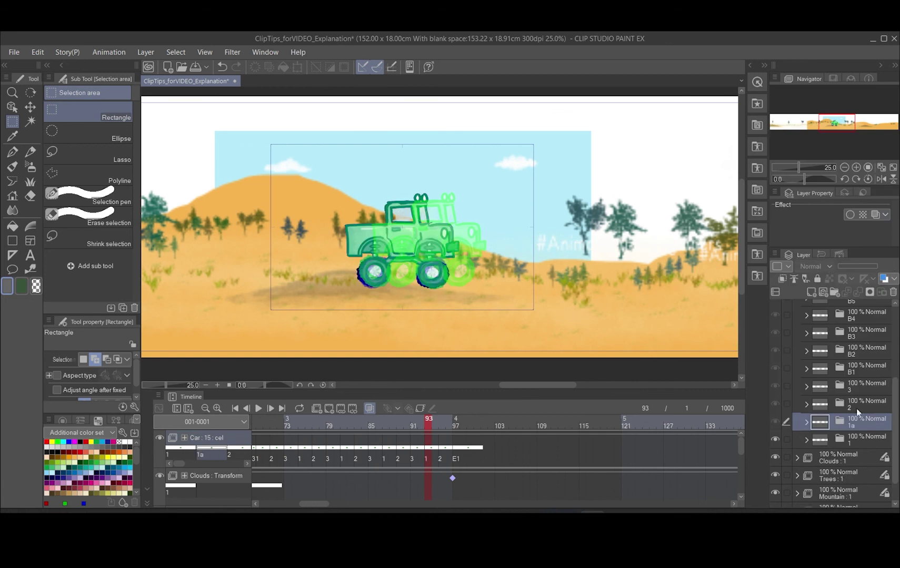
double_click(853, 425)
text(E2)
key(Return)
drag(866, 424, 867, 318)
drag(895, 359, 896, 316)
Merge the layers inside cel folder E2 into the single Wheels Animation layer and collapse the folder.
click(866, 330)
click(807, 328)
click(858, 348)
shift+click(858, 363)
right_click(858, 363)
click(823, 319)
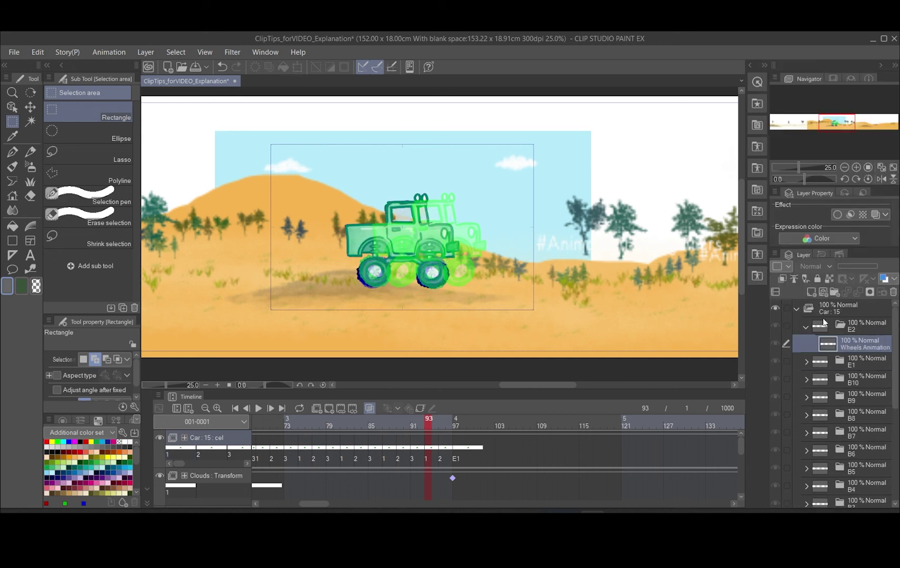
click(807, 326)
Assign E2 to frame 99 of the Car track and move its car forward past the E1 position.
click(472, 460)
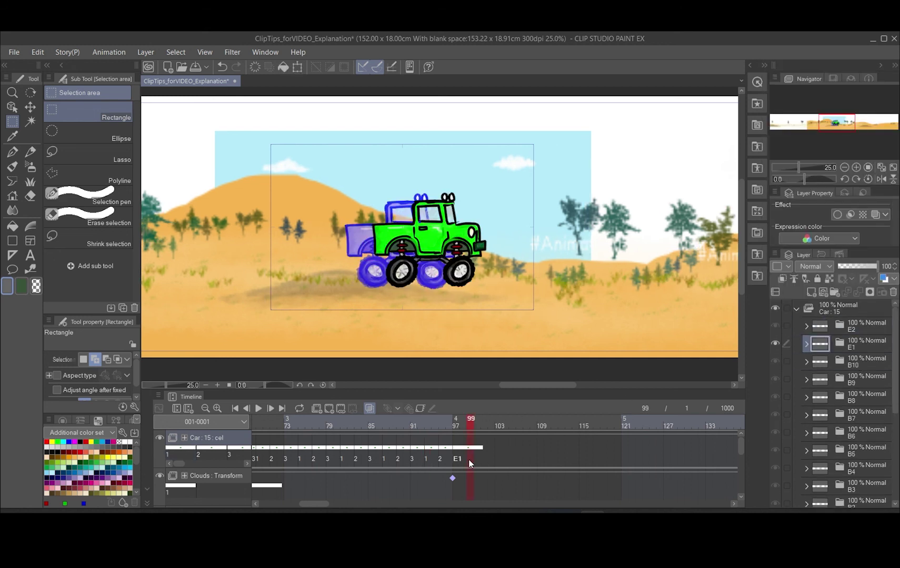
right_click(471, 460)
click(478, 374)
drag(330, 185, 468, 301)
click(445, 319)
drag(422, 243, 477, 244)
click(427, 321)
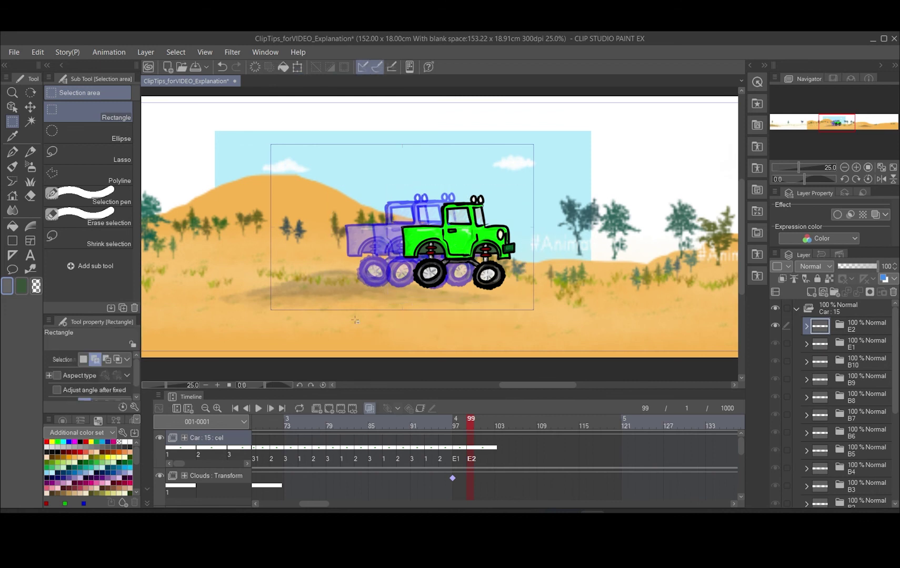
Duplicate another of the original driving cels as E3 and place it above E2 in the Car animation folder.
scroll(860, 414, down, 5)
click(860, 415)
right_click(860, 414)
click(828, 337)
click(865, 410)
text(E3)
key(Return)
drag(864, 411, 878, 319)
scroll(878, 322, up, 3)
click(863, 344)
click(806, 327)
Assign E3 to frame 101 of the Car track and move its car forward to the camera frame's far edge.
right_click(483, 461)
click(506, 421)
drag(328, 182, 465, 297)
click(444, 317)
drag(418, 239, 505, 240)
click(464, 316)
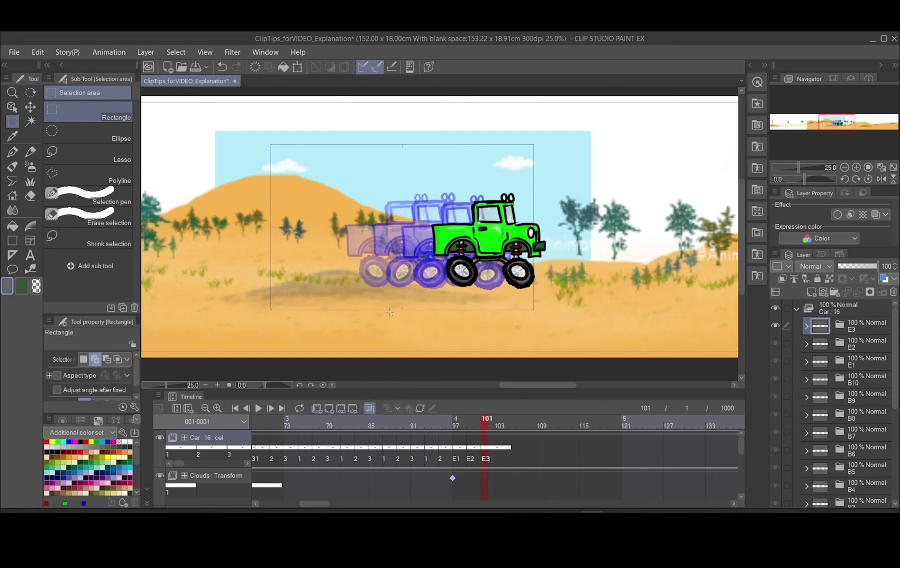
Duplicate cel folder E1 as E4 above E3 and assign it to frame 103 of the Car track.
click(458, 460)
right_click(857, 364)
click(840, 147)
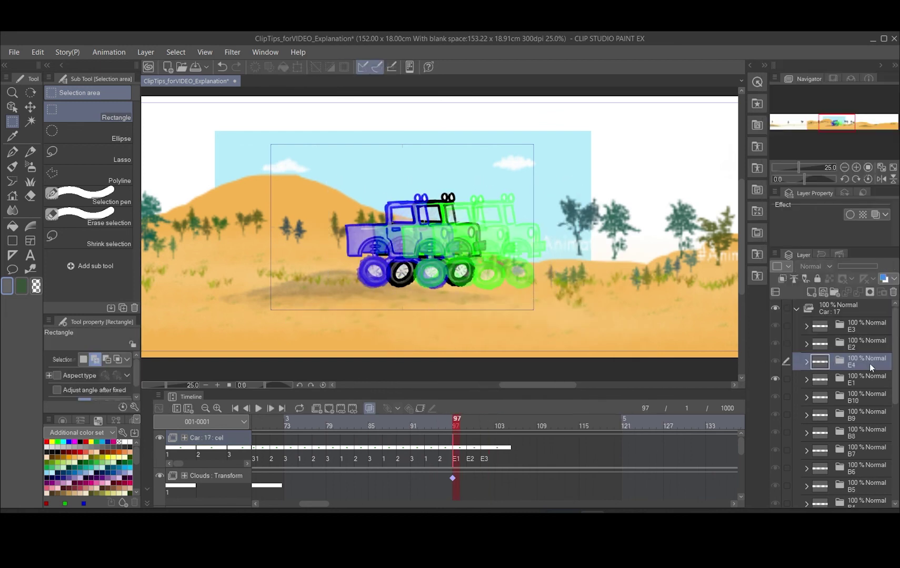
drag(870, 368, 872, 321)
right_click(499, 458)
click(506, 405)
Move the car in E4 forward so it partly leaves the camera frame, and deselect.
drag(358, 184, 496, 299)
click(472, 317)
drag(432, 253, 521, 253)
click(502, 318)
key(ctrl+d)
Duplicate cel folder E2 as E5 and assign it to frame 105 of the Car track.
drag(501, 422, 471, 422)
right_click(856, 362)
click(839, 148)
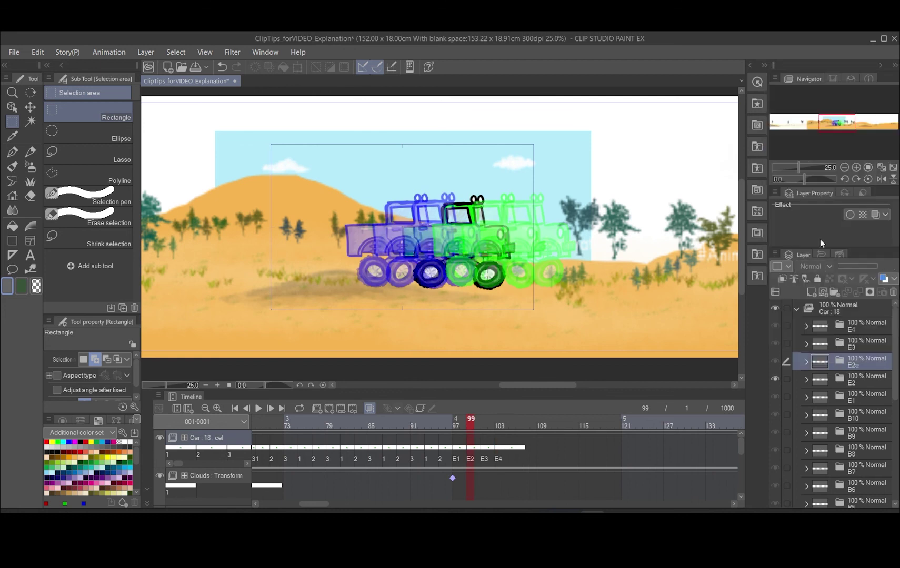
click(514, 459)
right_click(513, 459)
click(526, 376)
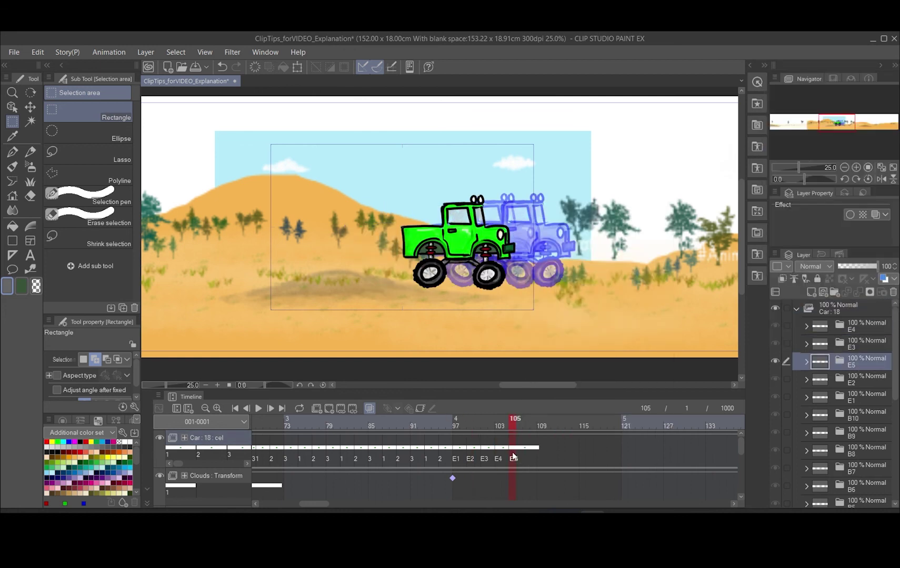
Select the car in E5, move it forward until most of it is outside the camera frame, and deselect.
drag(384, 186, 525, 298)
click(503, 319)
drag(463, 253, 553, 252)
click(522, 318)
click(442, 318)
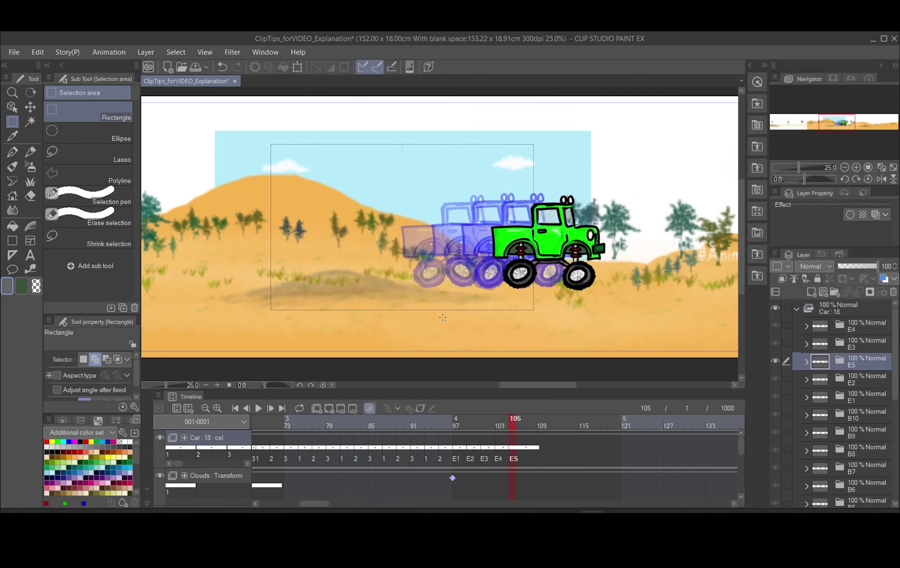
Specify an empty cel at frame 107 of the Car track to end the car's appearance.
click(526, 455)
right_click(525, 455)
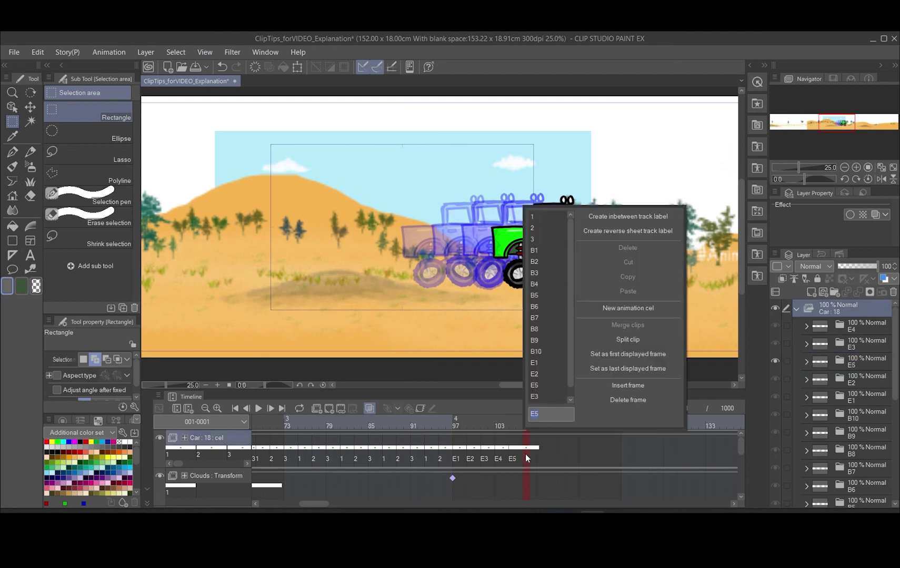
click(525, 455)
click(341, 409)
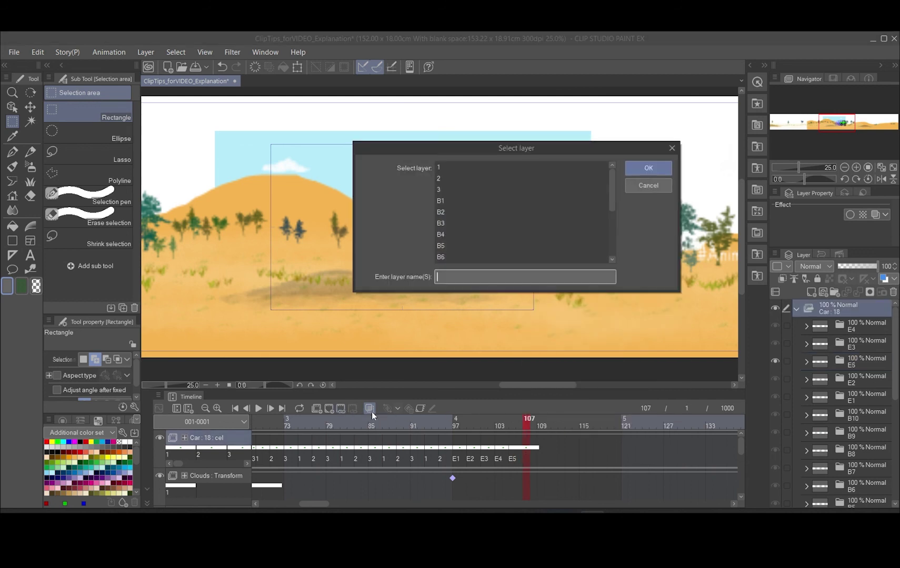
click(648, 168)
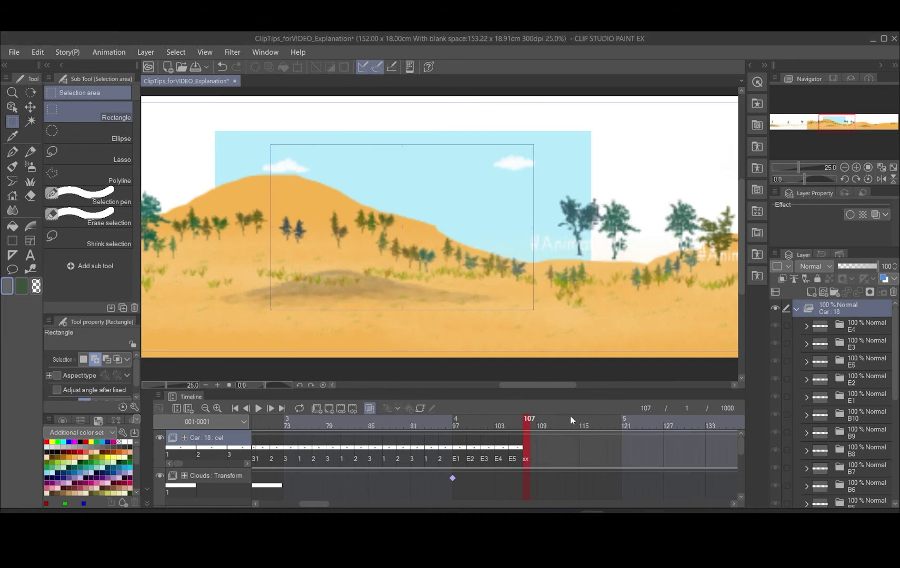